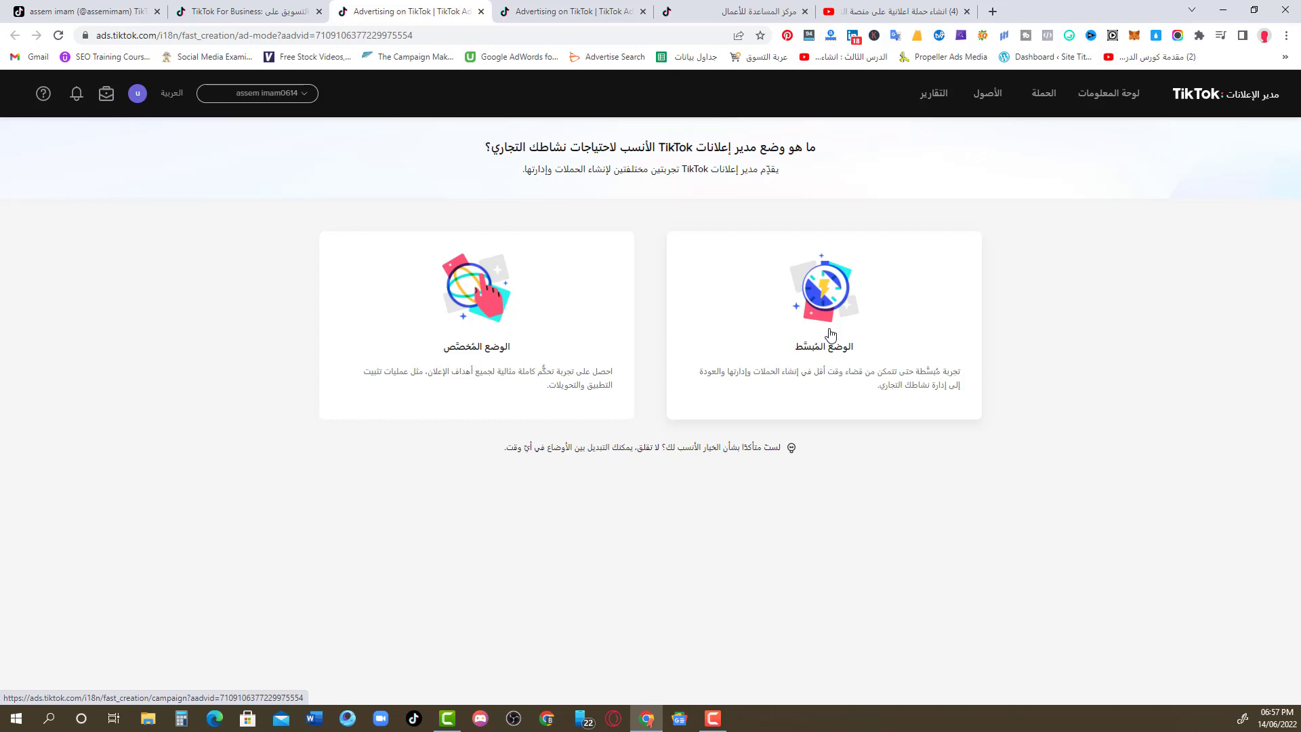
Step: Choose simplified mode (الوضع المُبسَّط), select the community interaction objective (تفاعل المجتمع) and continue to the audience stage
click(830, 334)
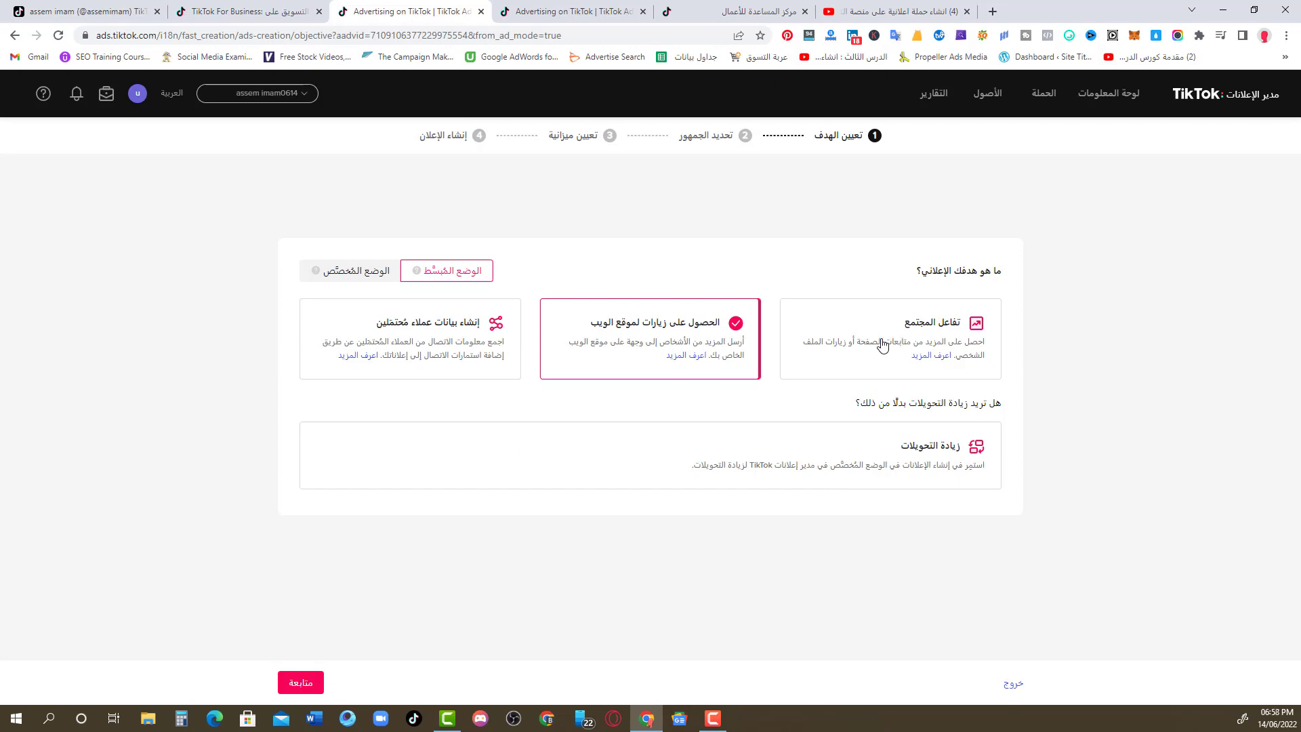
click(882, 346)
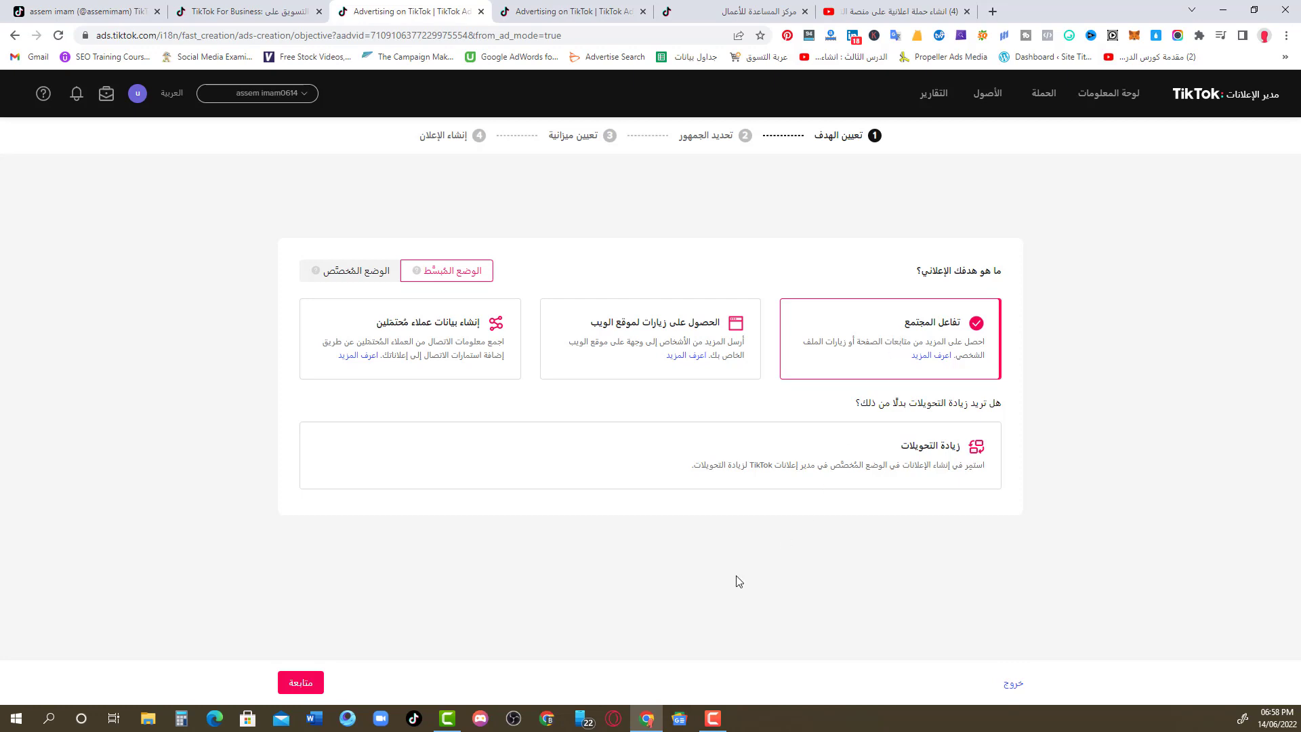
click(294, 685)
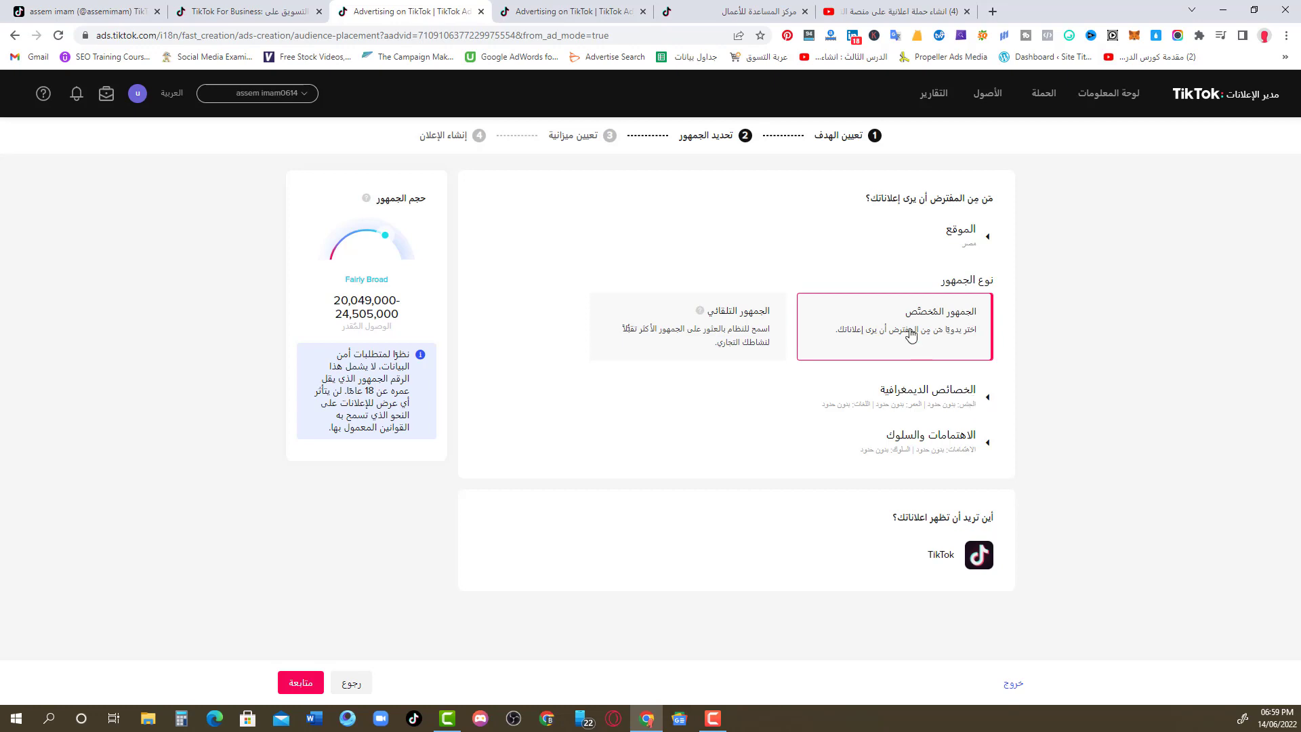
Step: Accept the custom audience settings and set the advertising goal to gaining more followers (جذب المزيد من المتابعين)
click(301, 682)
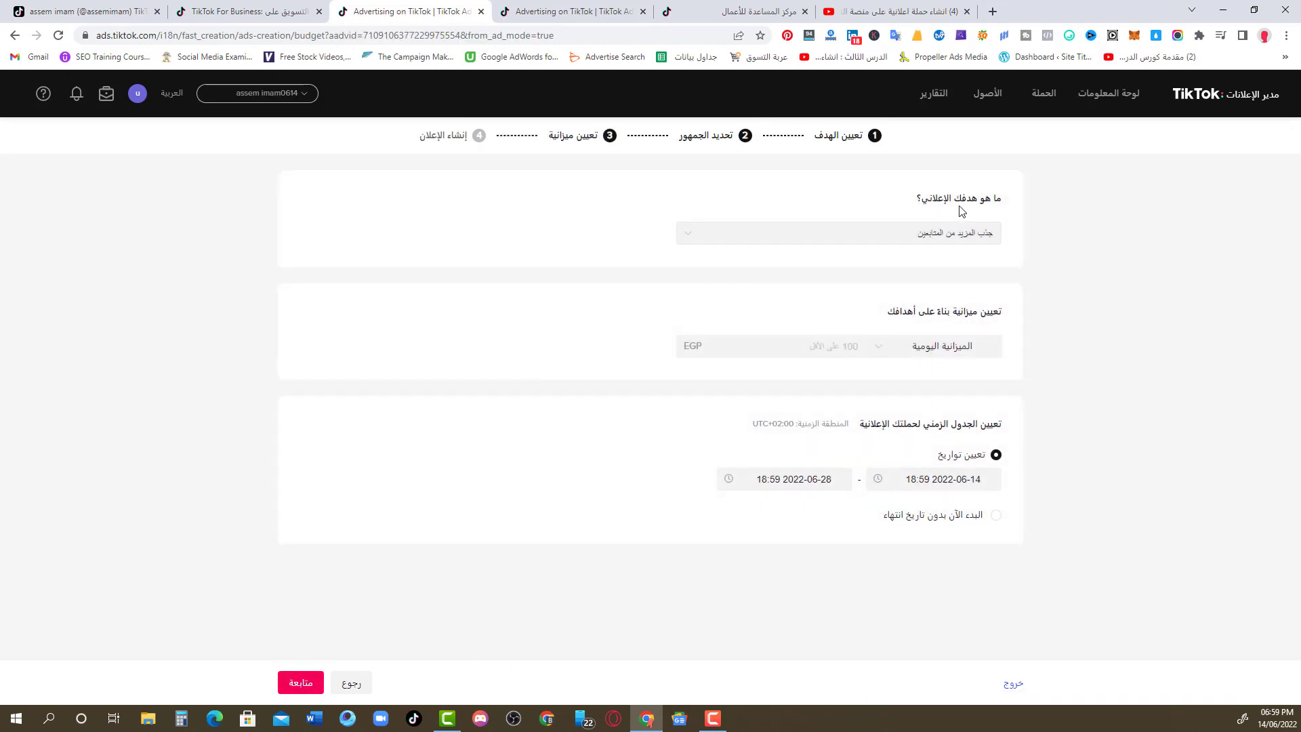
click(852, 243)
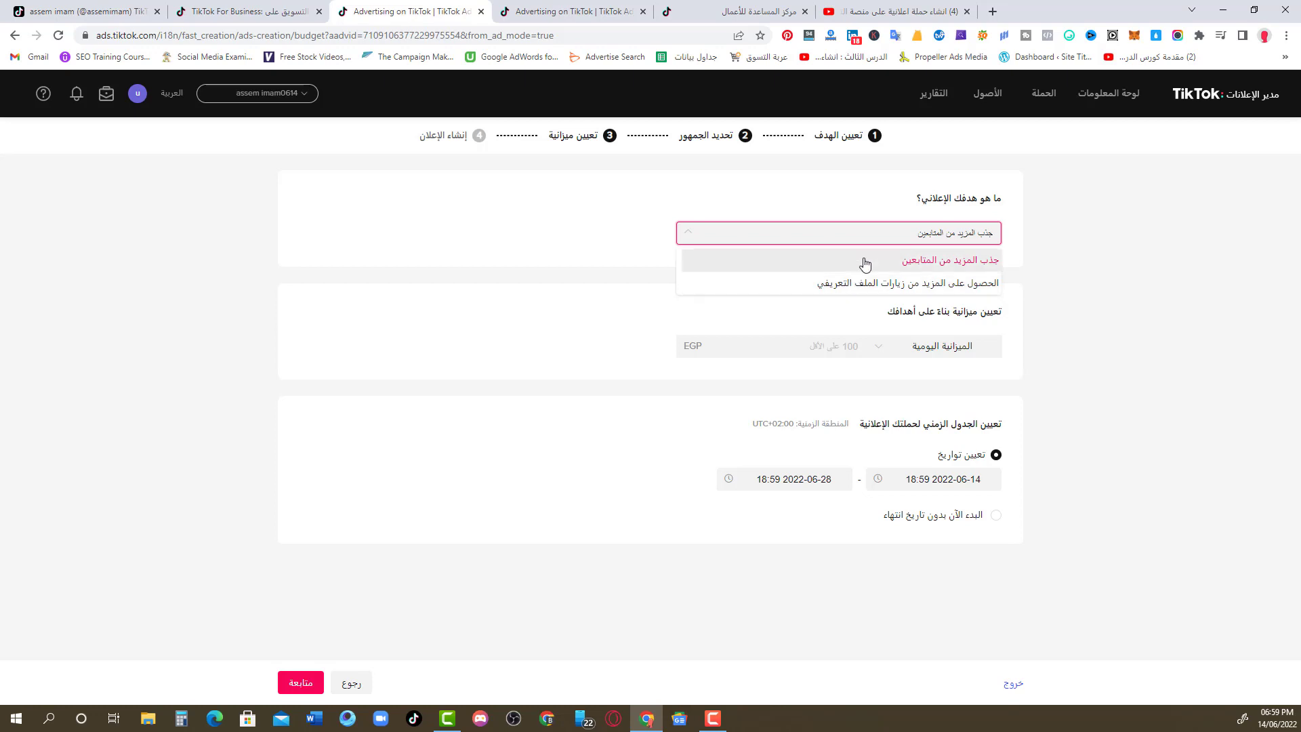
click(865, 264)
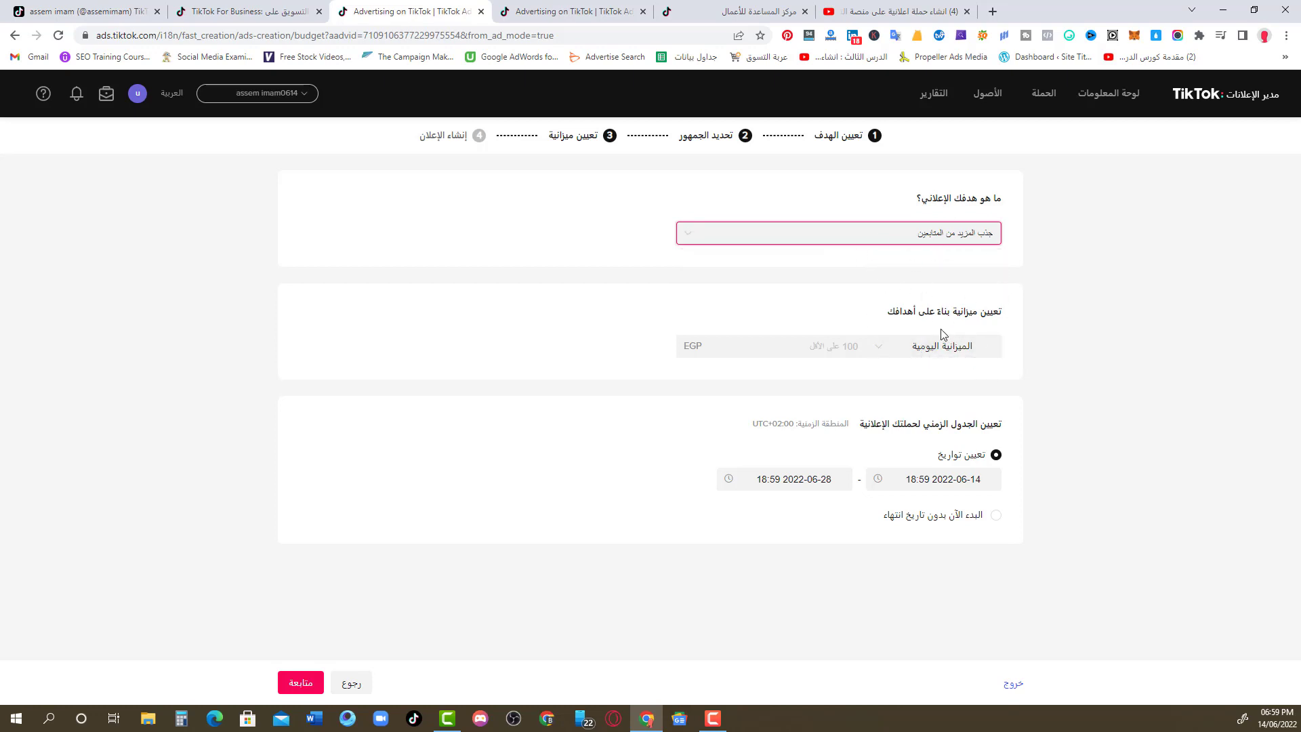
Step: Set the daily budget to 100 EGP
click(840, 344)
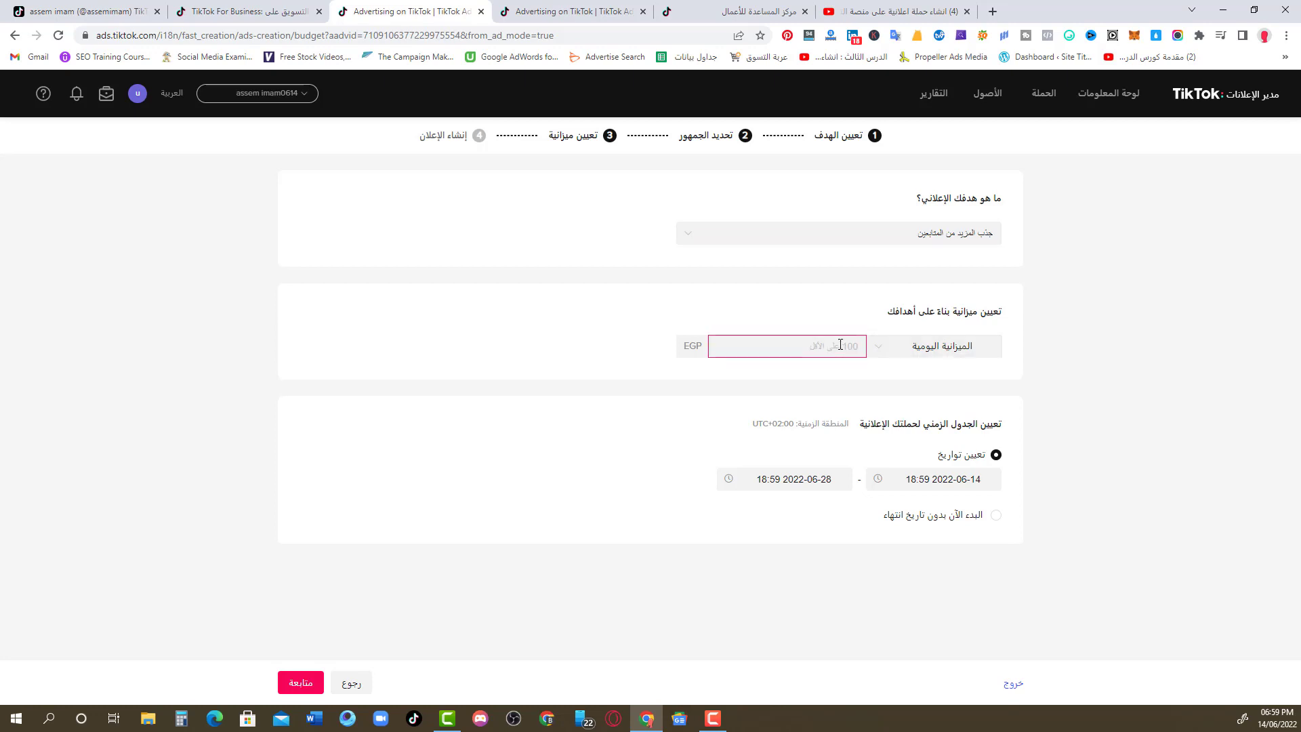
text(100)
click(1066, 374)
Step: Try the lifetime budget option (ميزانية طوال فترة الحملة) and return the budget type to daily (الميزانية اليومية)
click(928, 349)
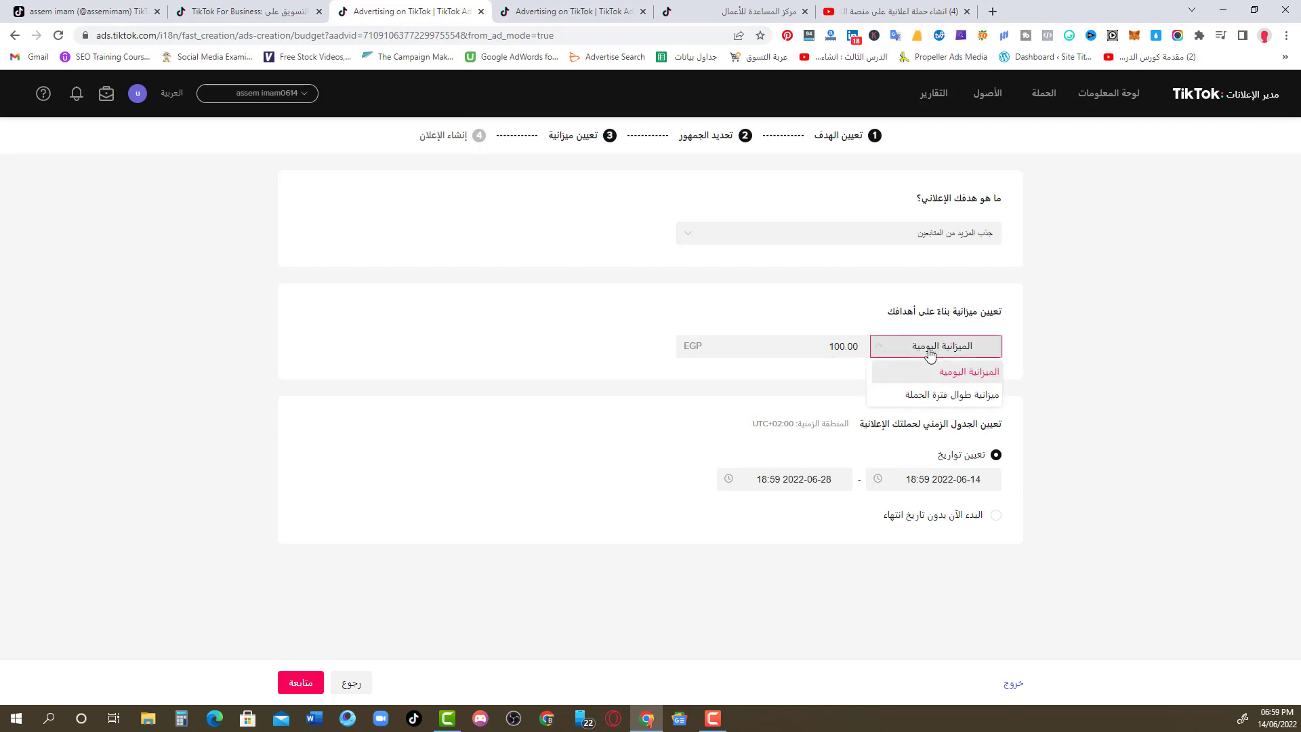
click(947, 401)
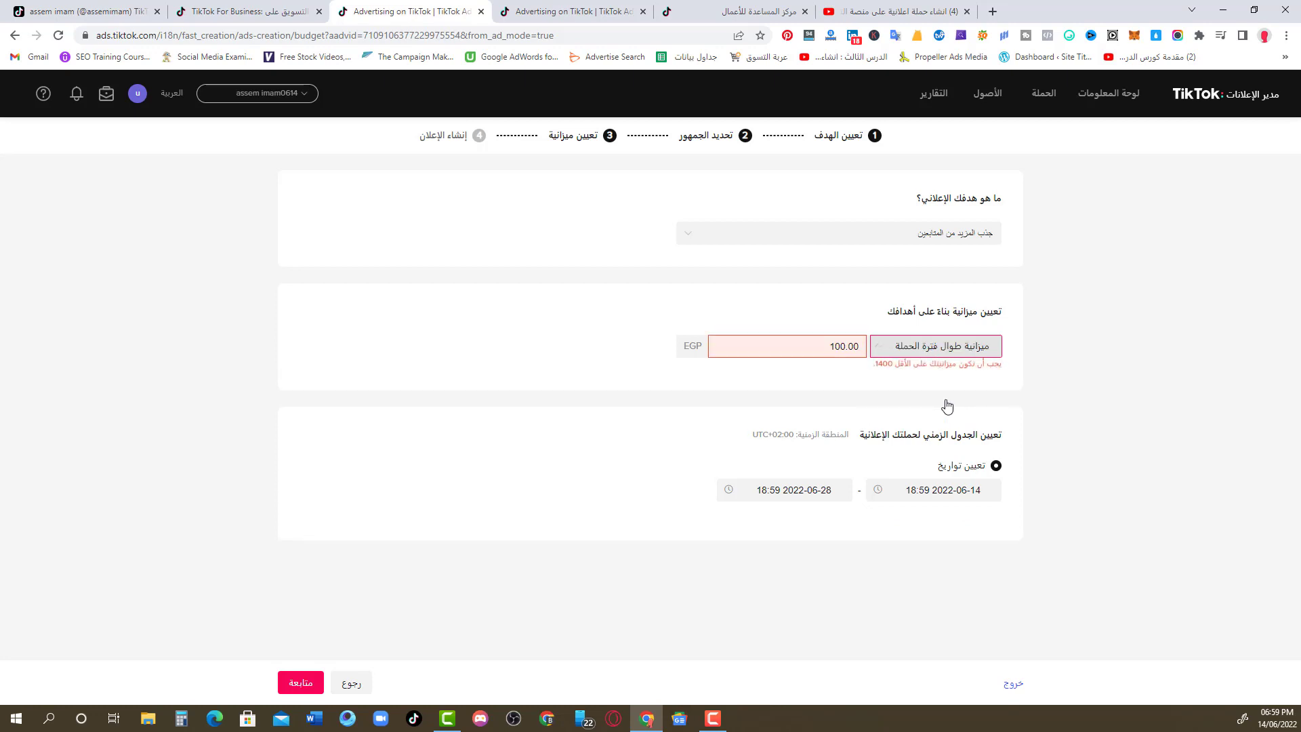
double_click(838, 348)
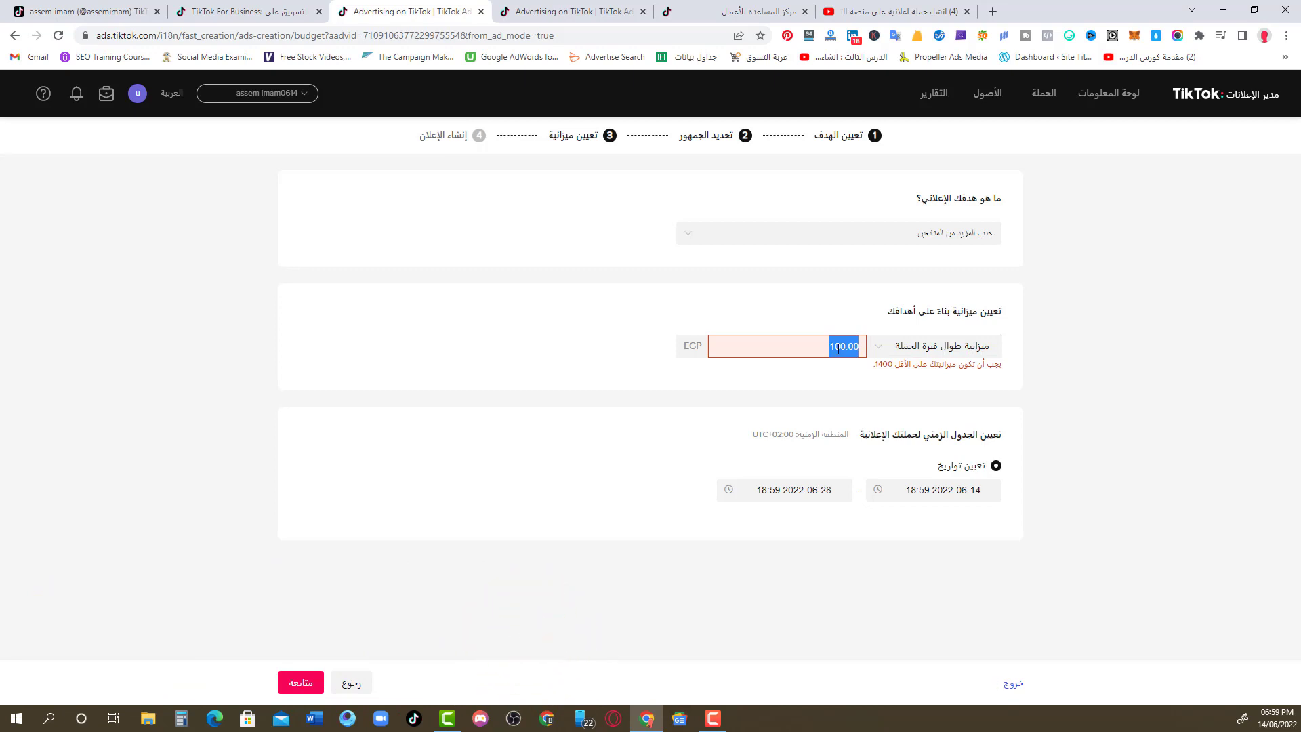
click(908, 349)
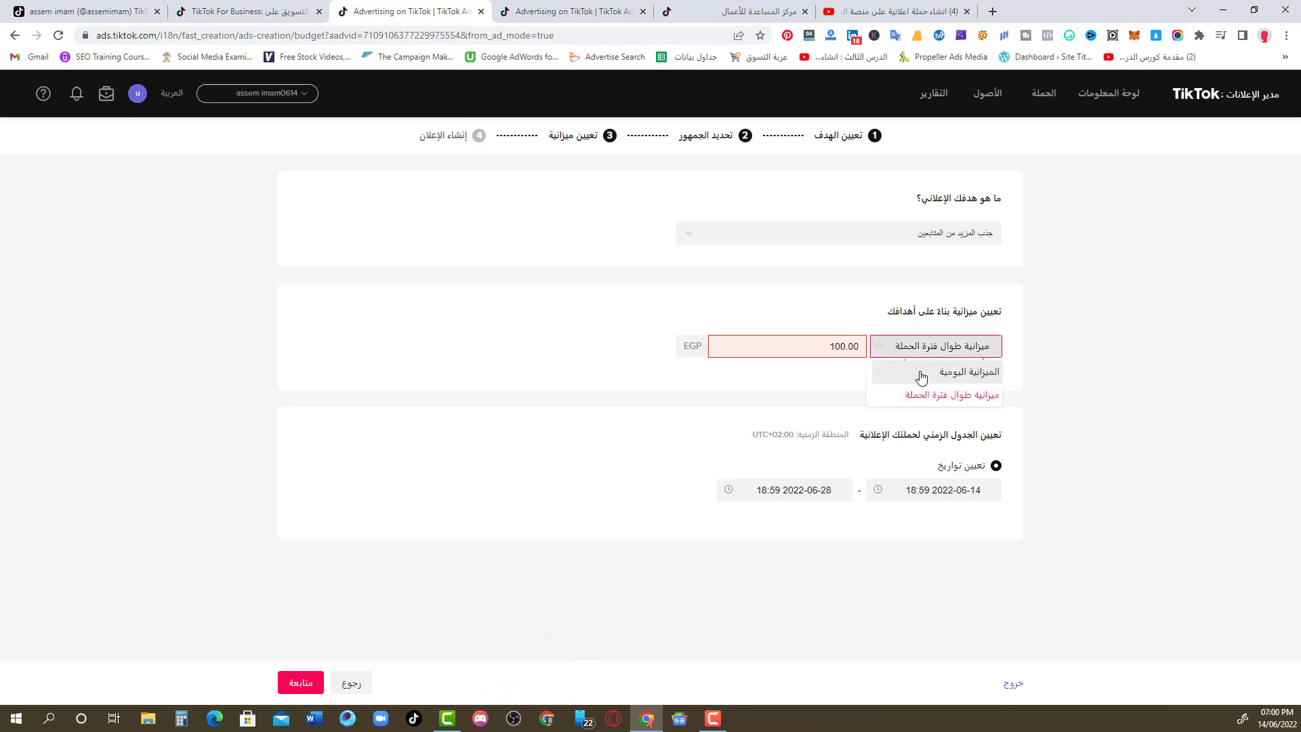
click(921, 371)
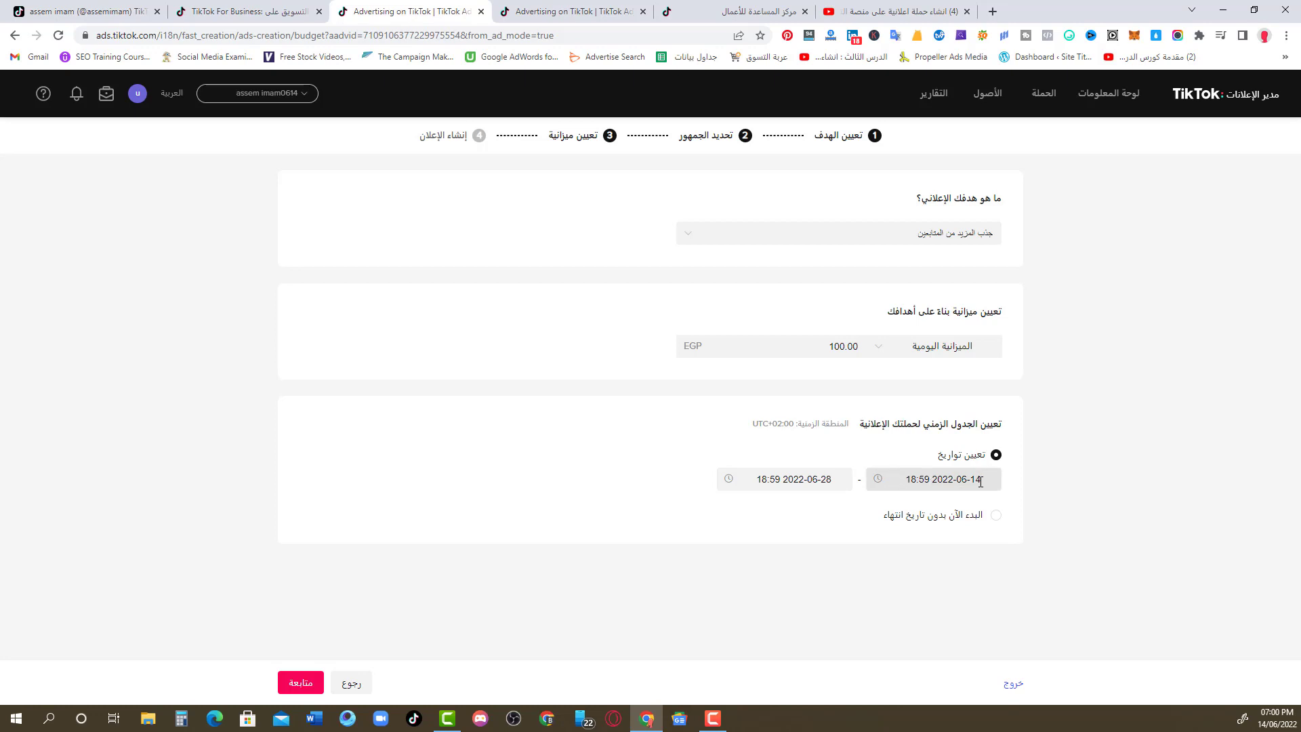
Step: Check the end-date calendar, leave the schedule as set and continue to ad creation
click(793, 481)
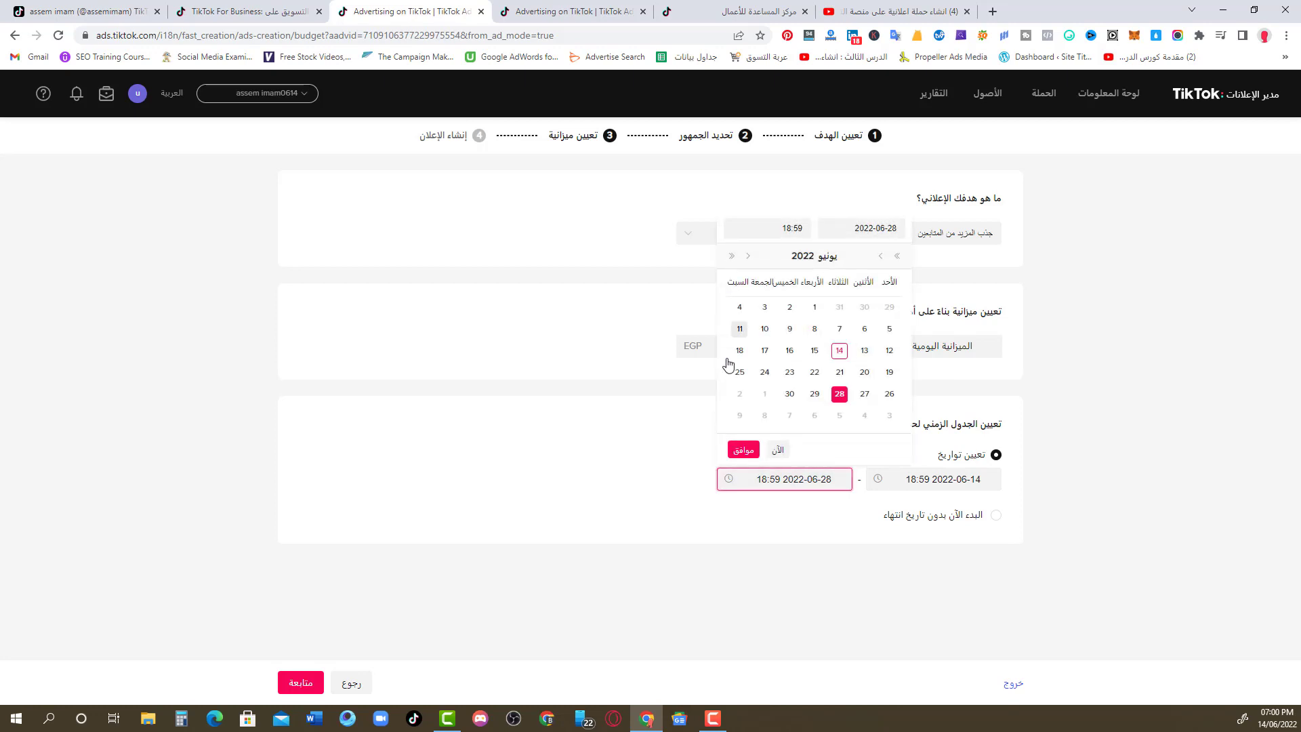
click(688, 441)
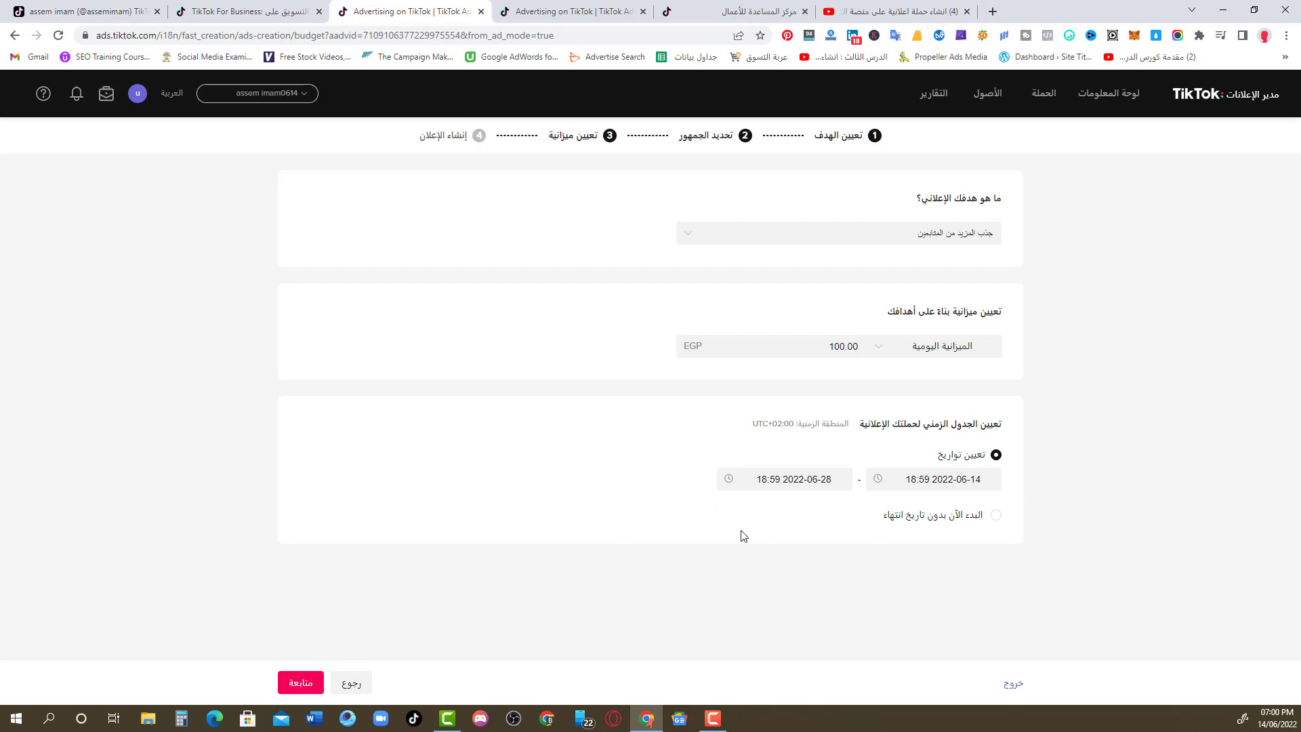
click(300, 684)
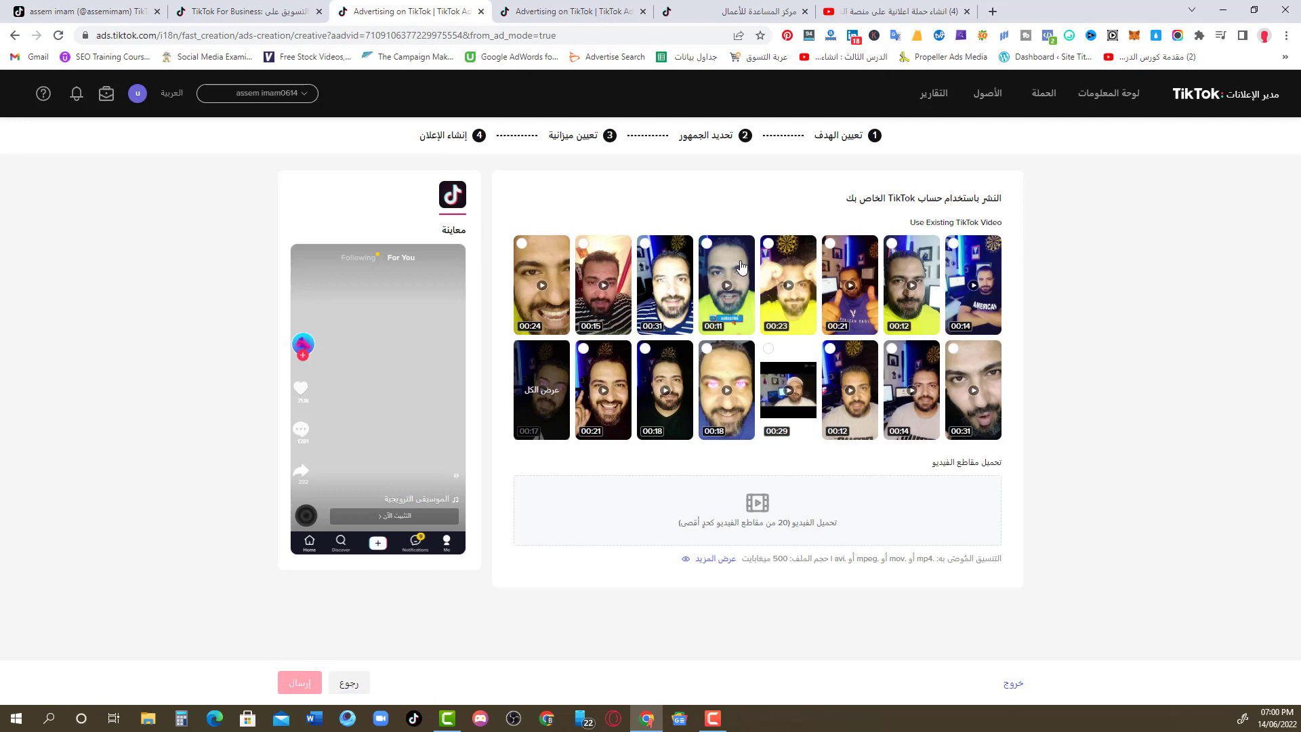
Step: Browse all existing TikTok account videos and confirm the 00:23 video as the ad creative
click(546, 397)
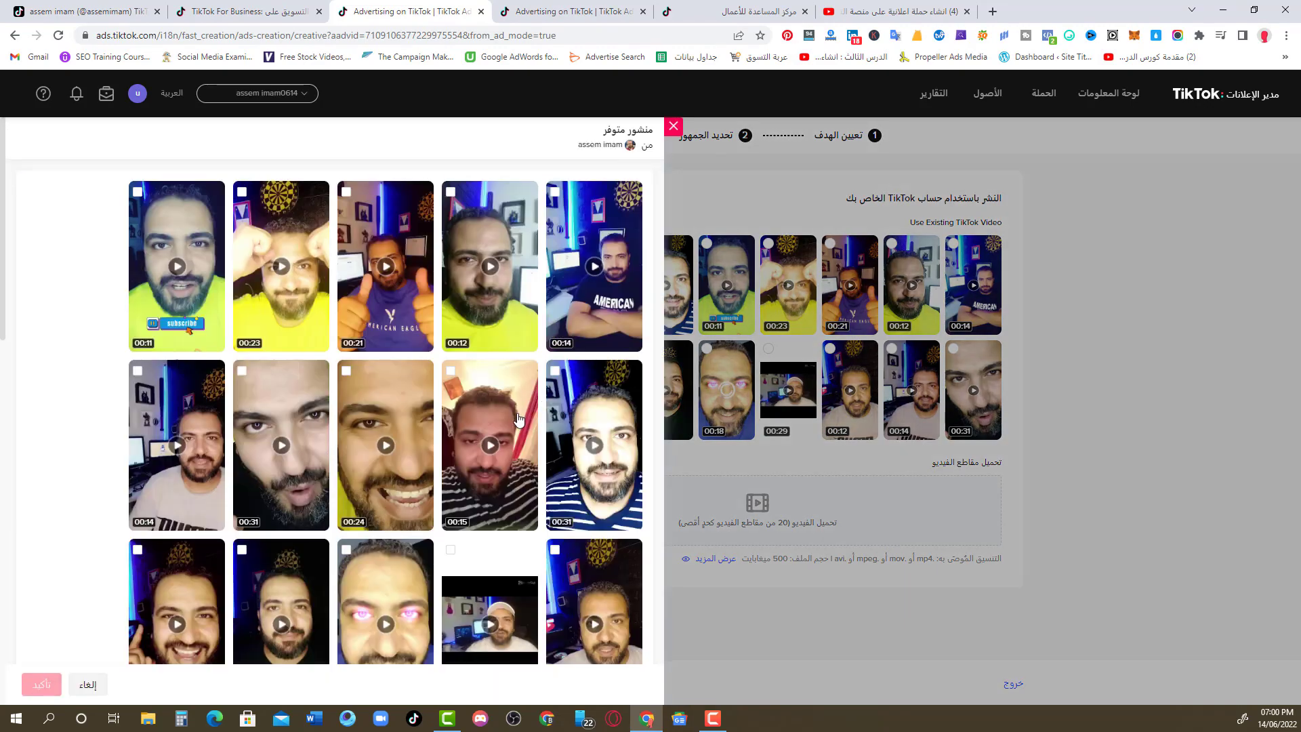
scroll(546, 397, down, 10)
scroll(518, 518, down, 3)
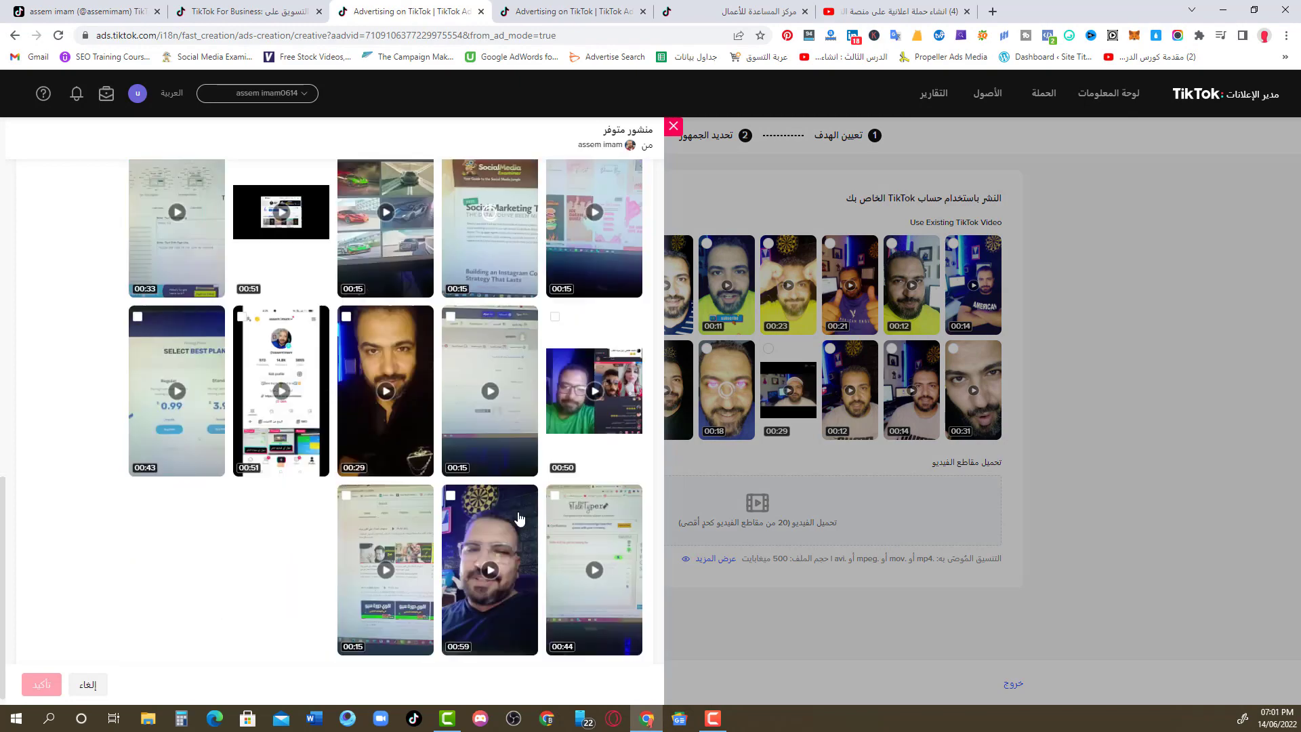
scroll(519, 519, up, 10)
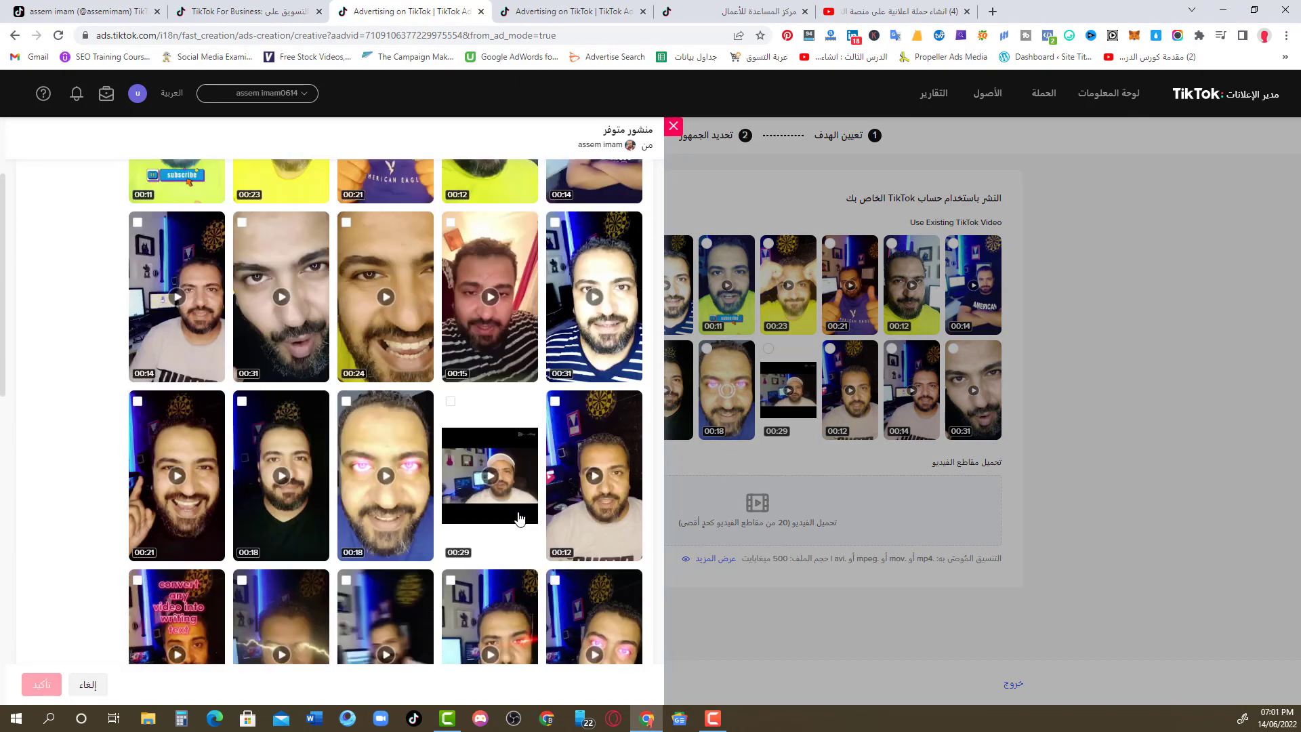
scroll(518, 519, up, 2)
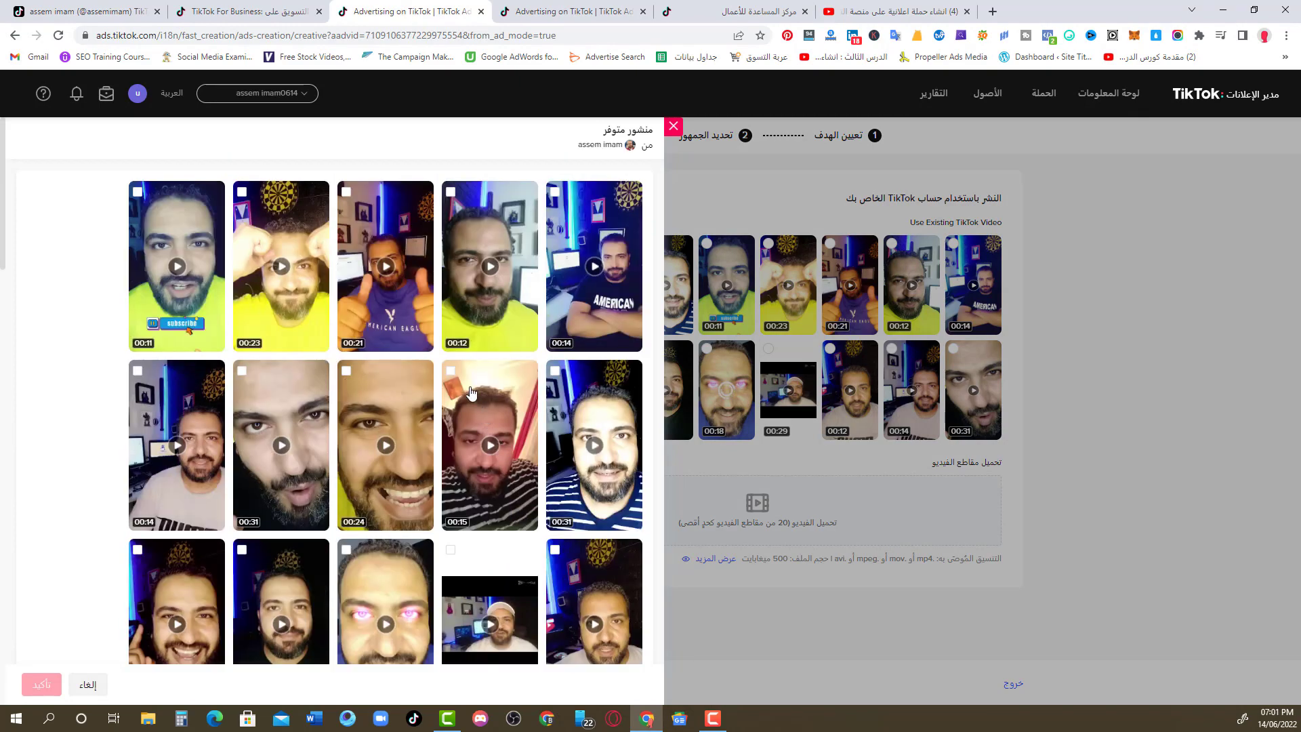
click(240, 193)
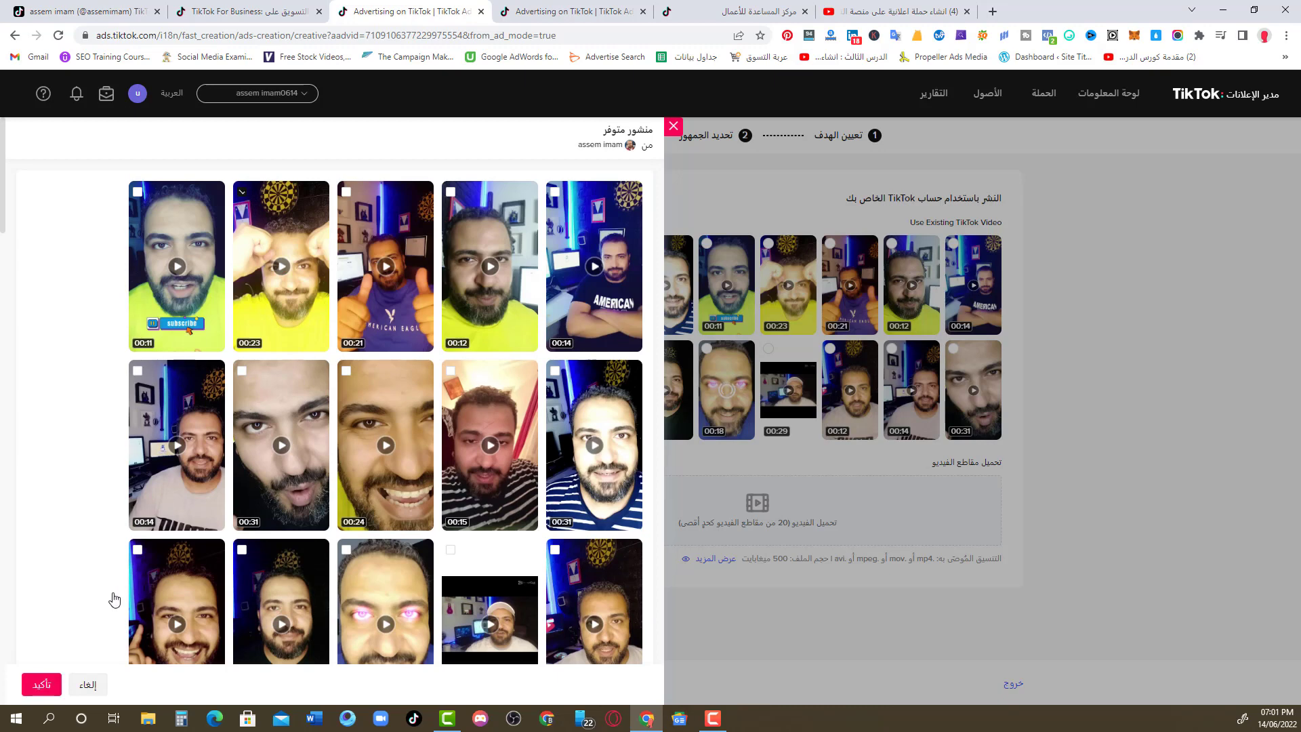
click(42, 684)
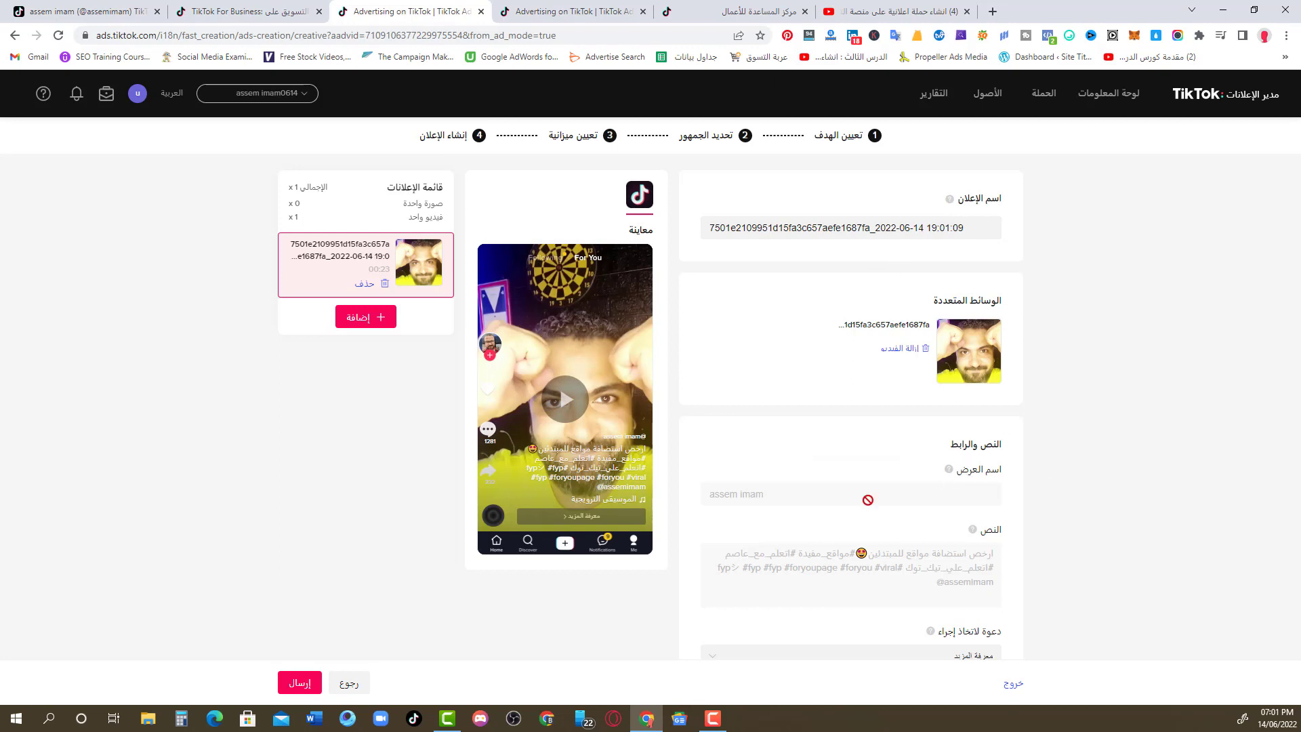
Step: Set the ad's call to action to Subscribe (الاشتراك)
scroll(958, 488, down, 3)
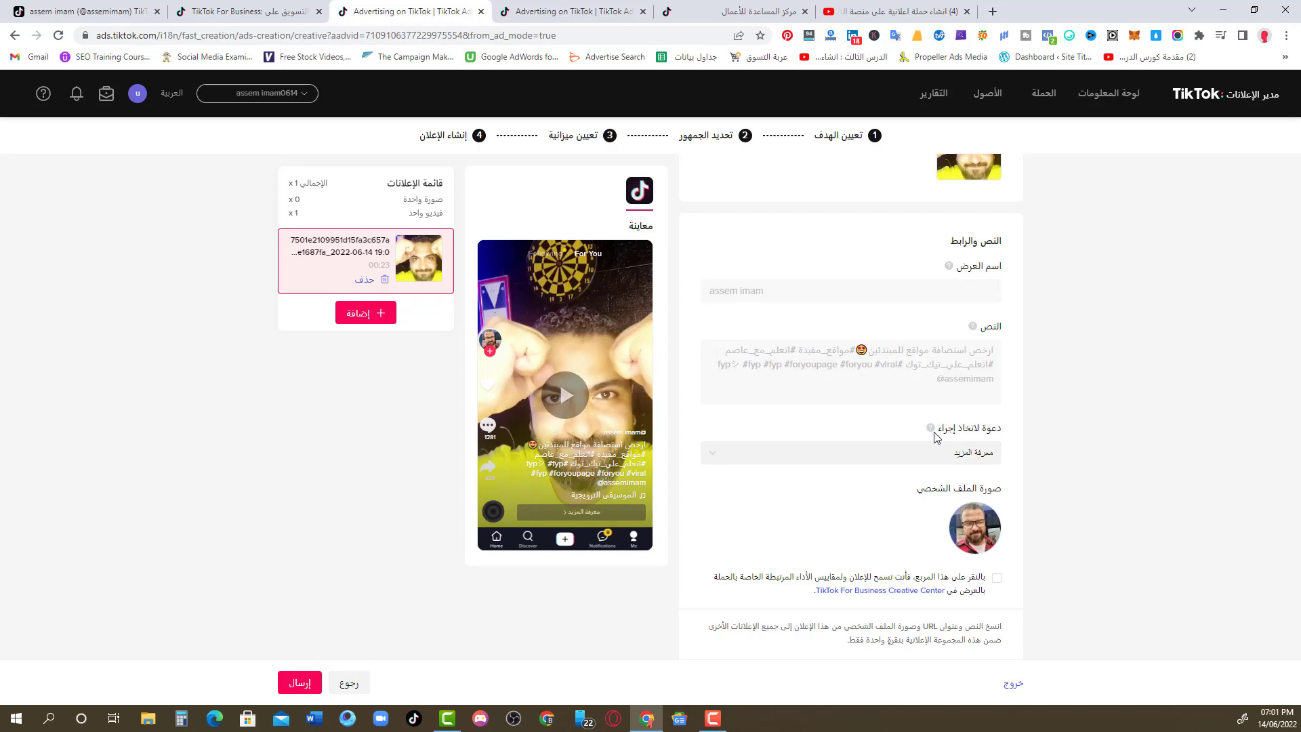
click(831, 462)
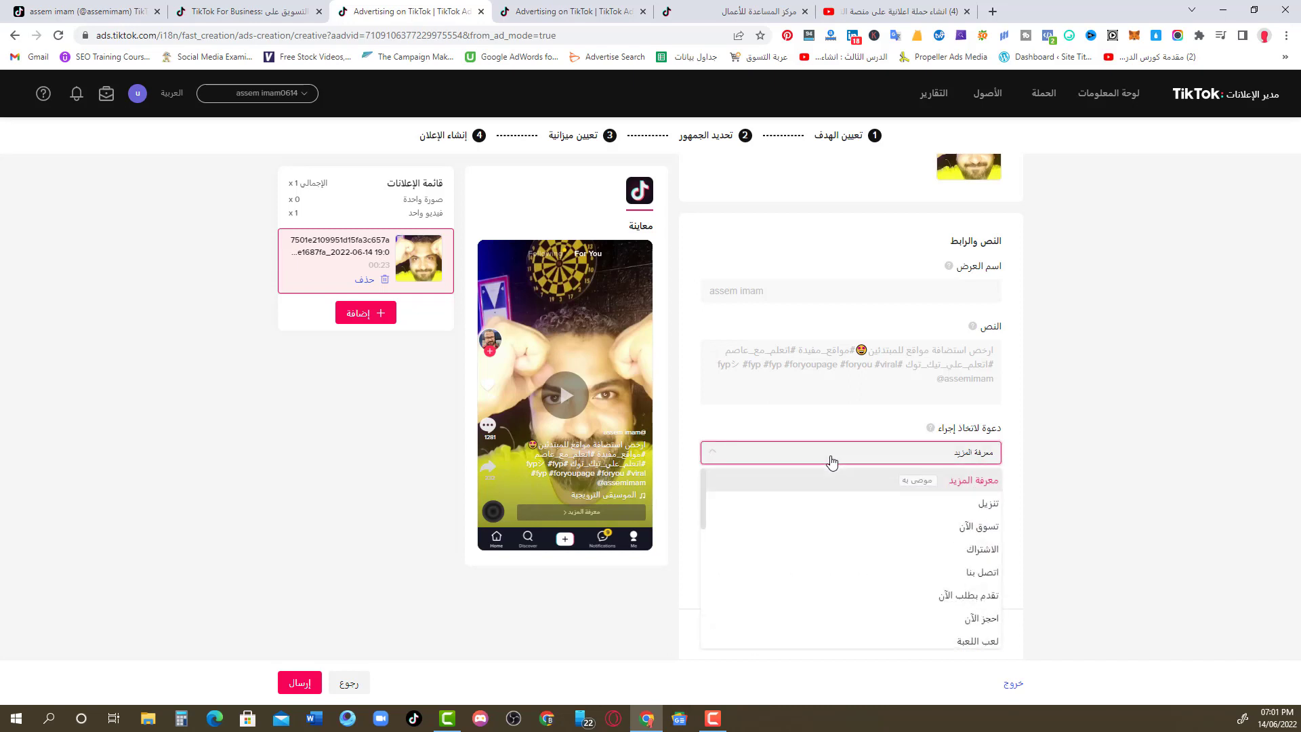
click(894, 557)
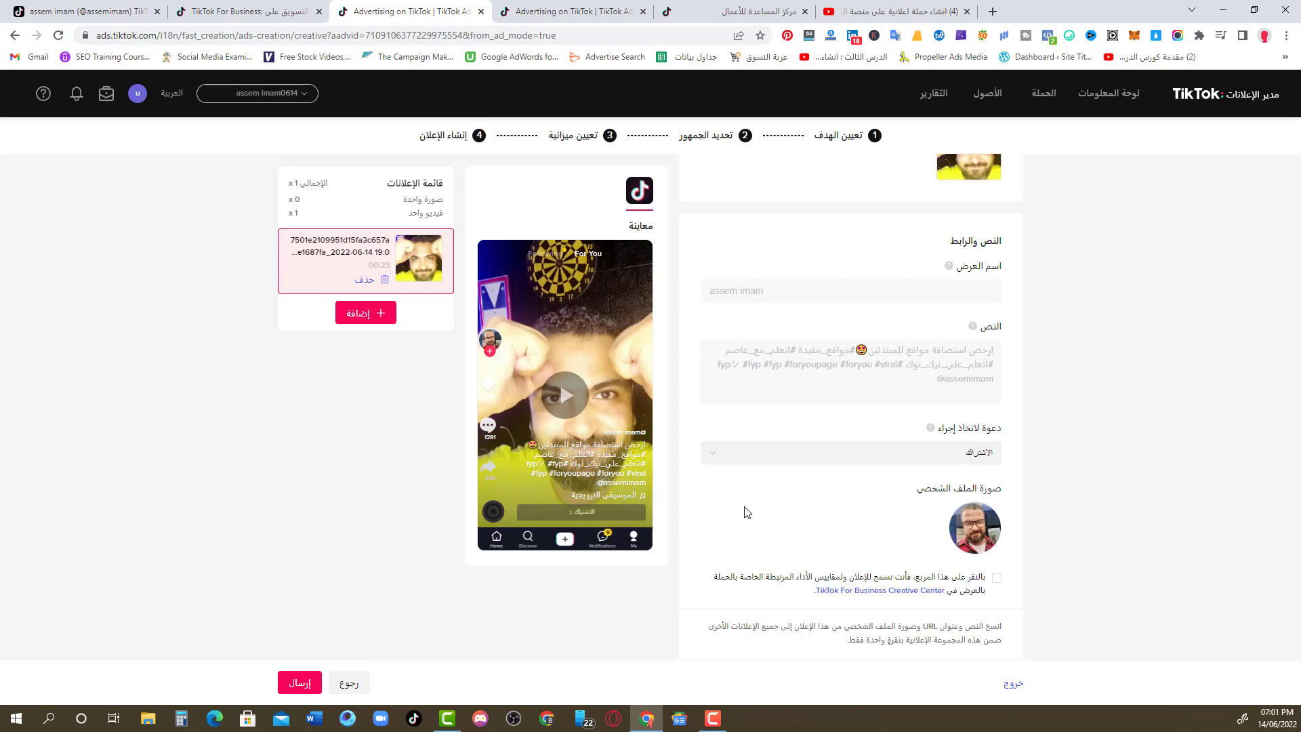
Step: Allow the ad to be shown in the TikTok For Business Creative Center and submit it
scroll(745, 512, down, 1)
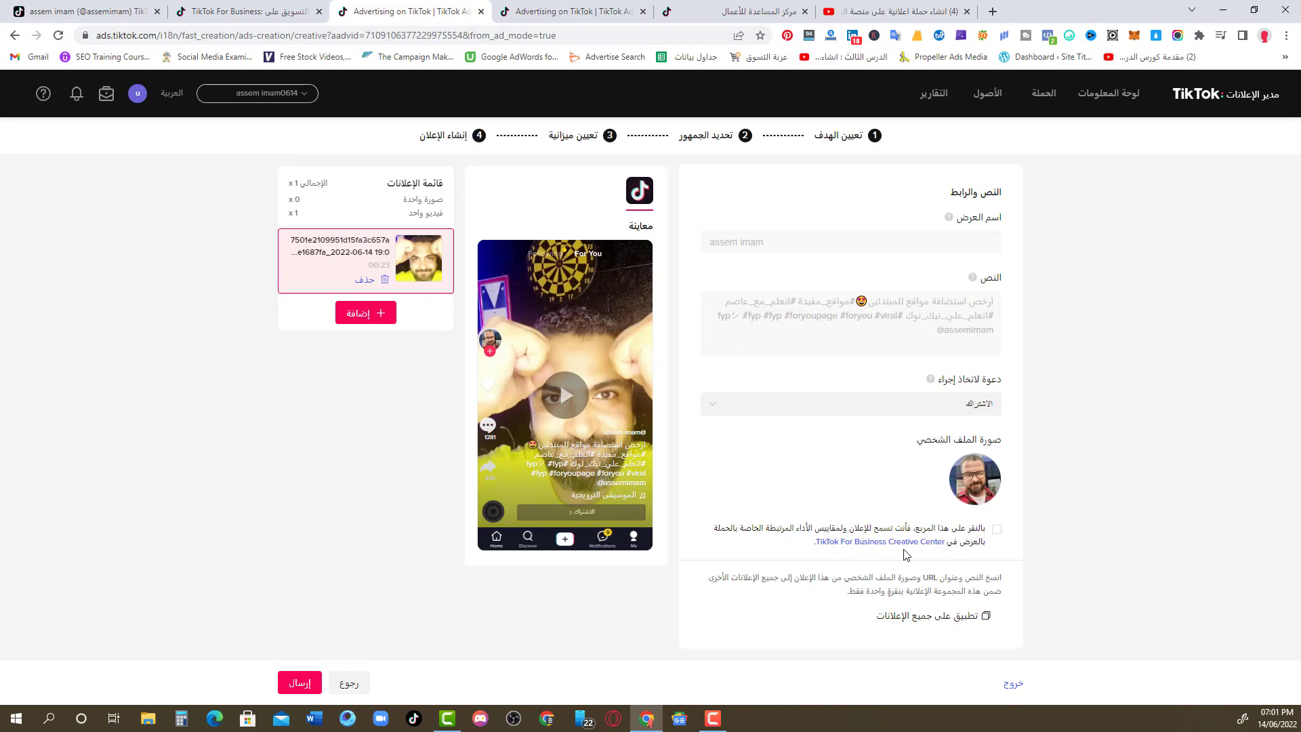
click(995, 529)
click(291, 689)
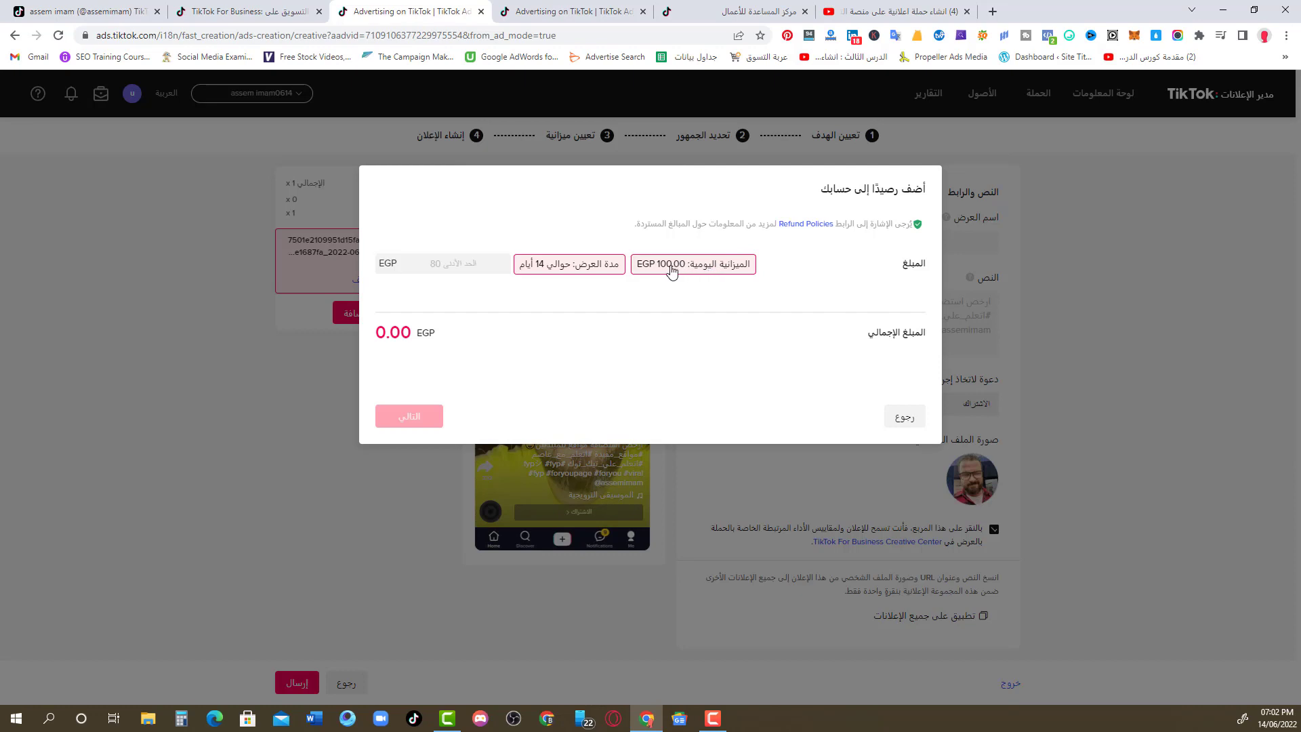
Step: Enter 80 EGP as the balance to add to the account and proceed with the payment
mouse_move(561, 273)
click(434, 266)
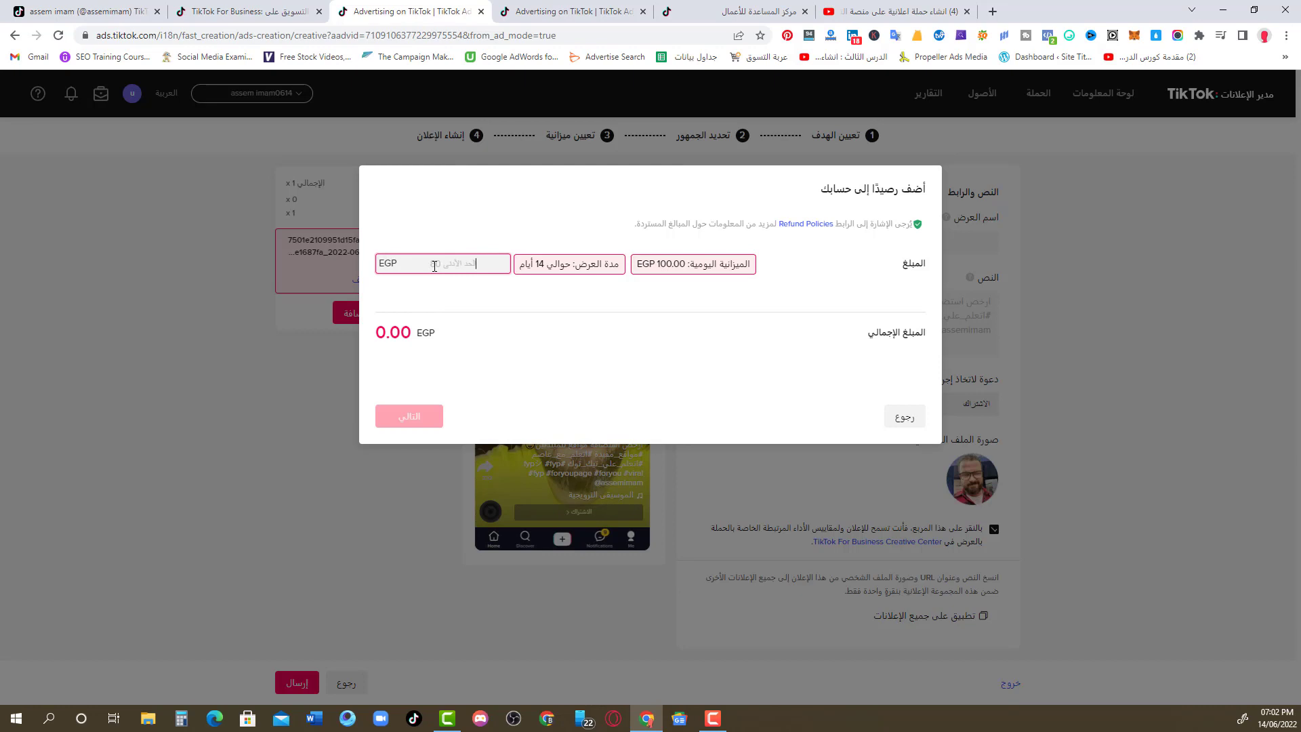
text(80)
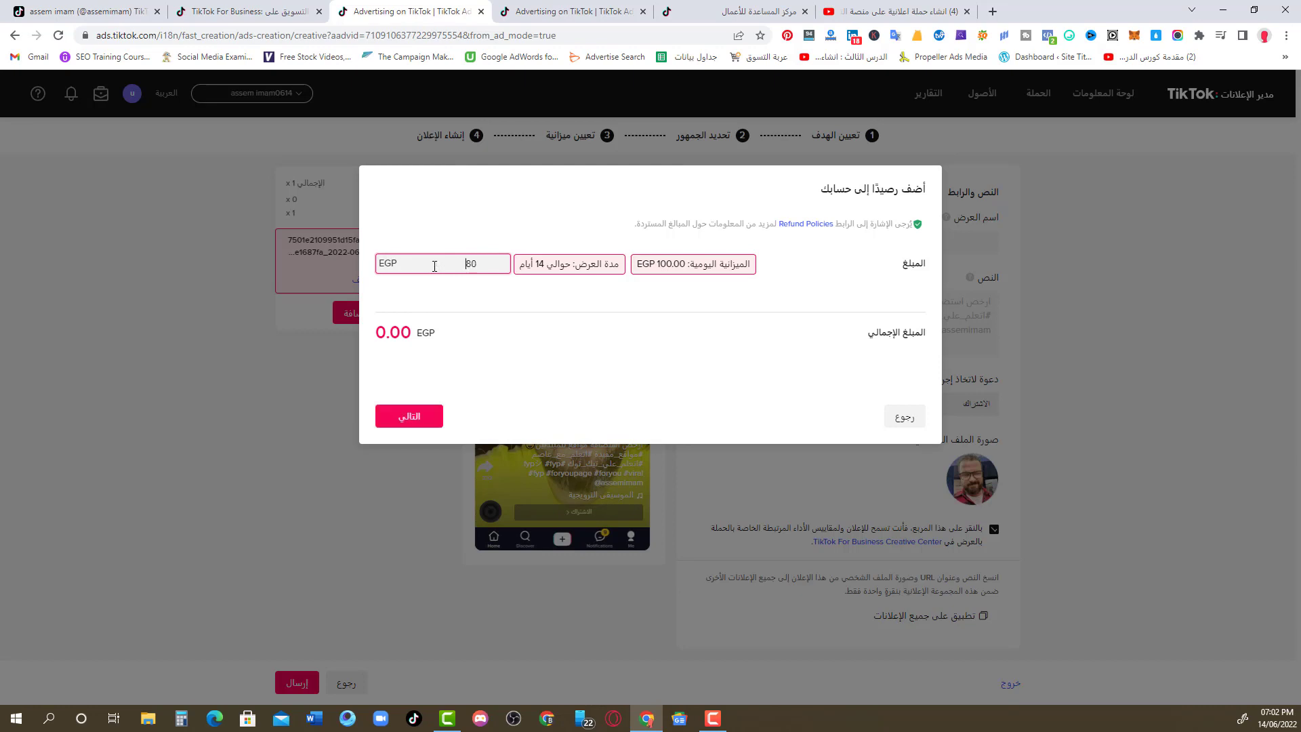
click(444, 226)
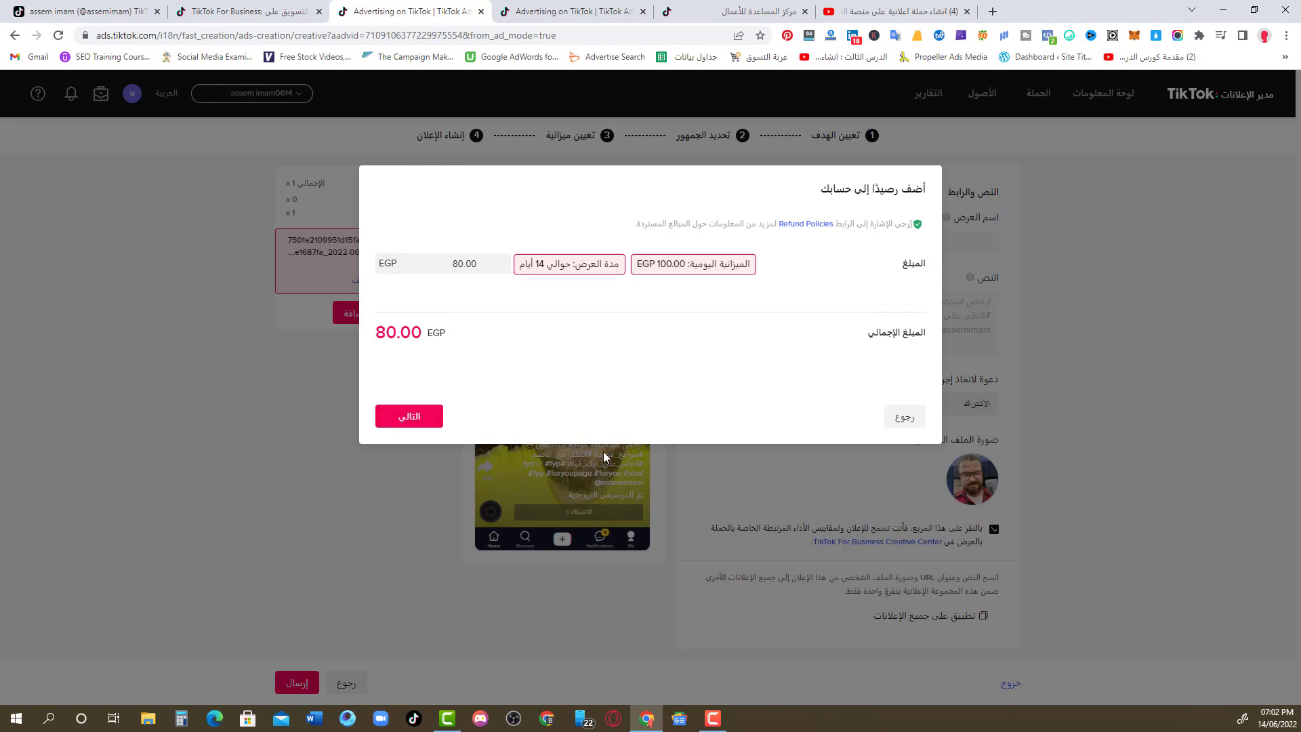
click(409, 416)
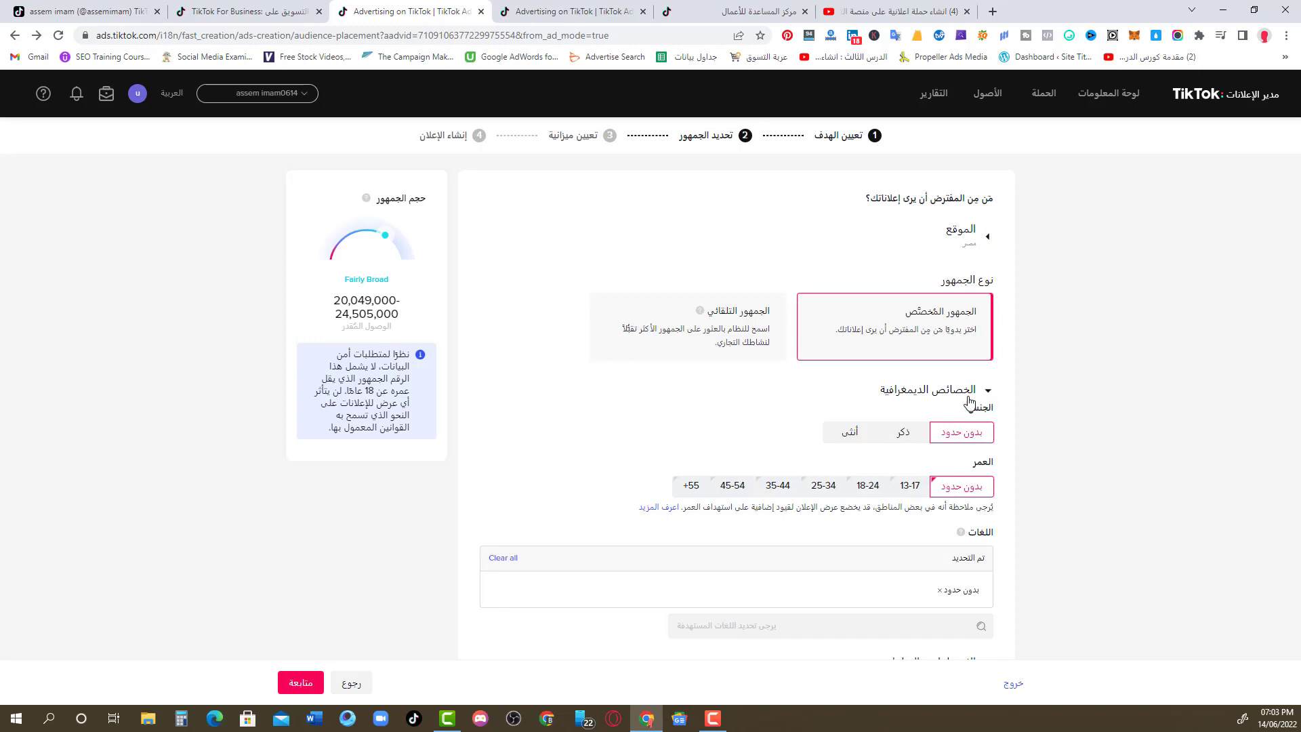
Step: Review the demographic targeting options and expand the interests and behaviour section of the audience settings
scroll(916, 454, down, 2)
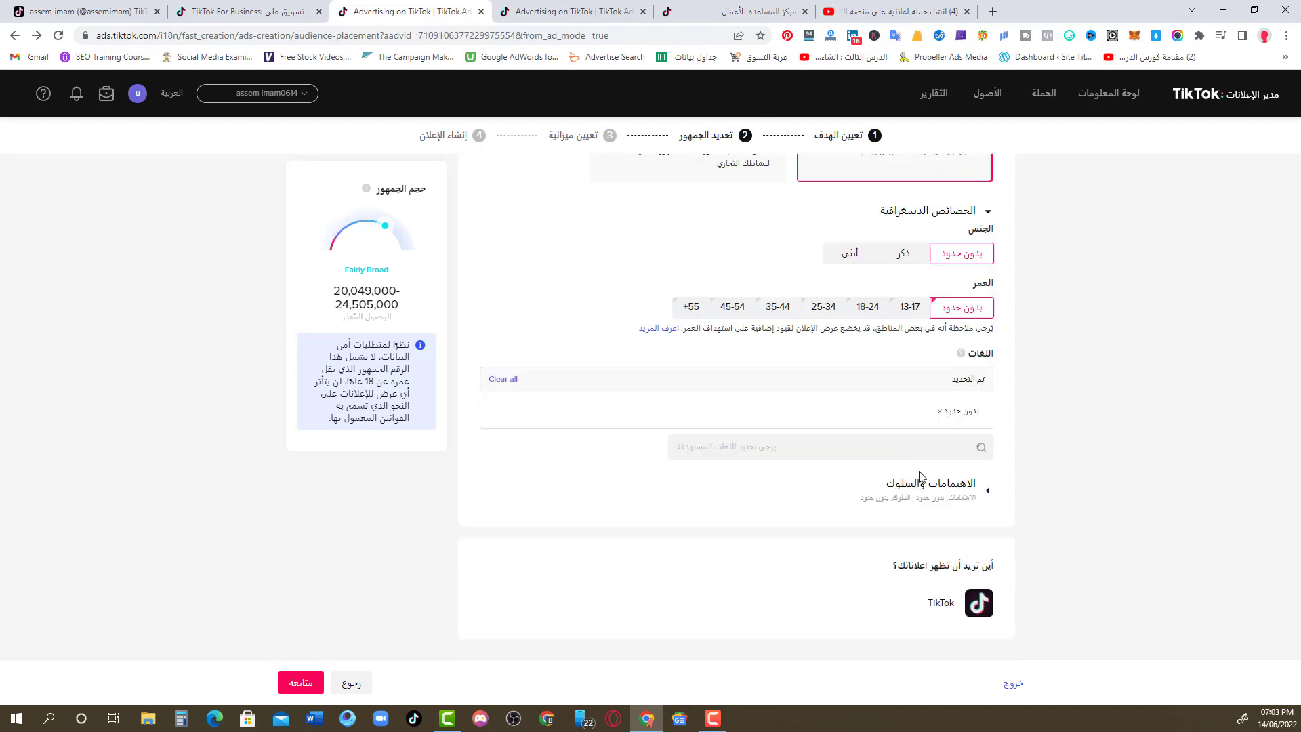
click(985, 497)
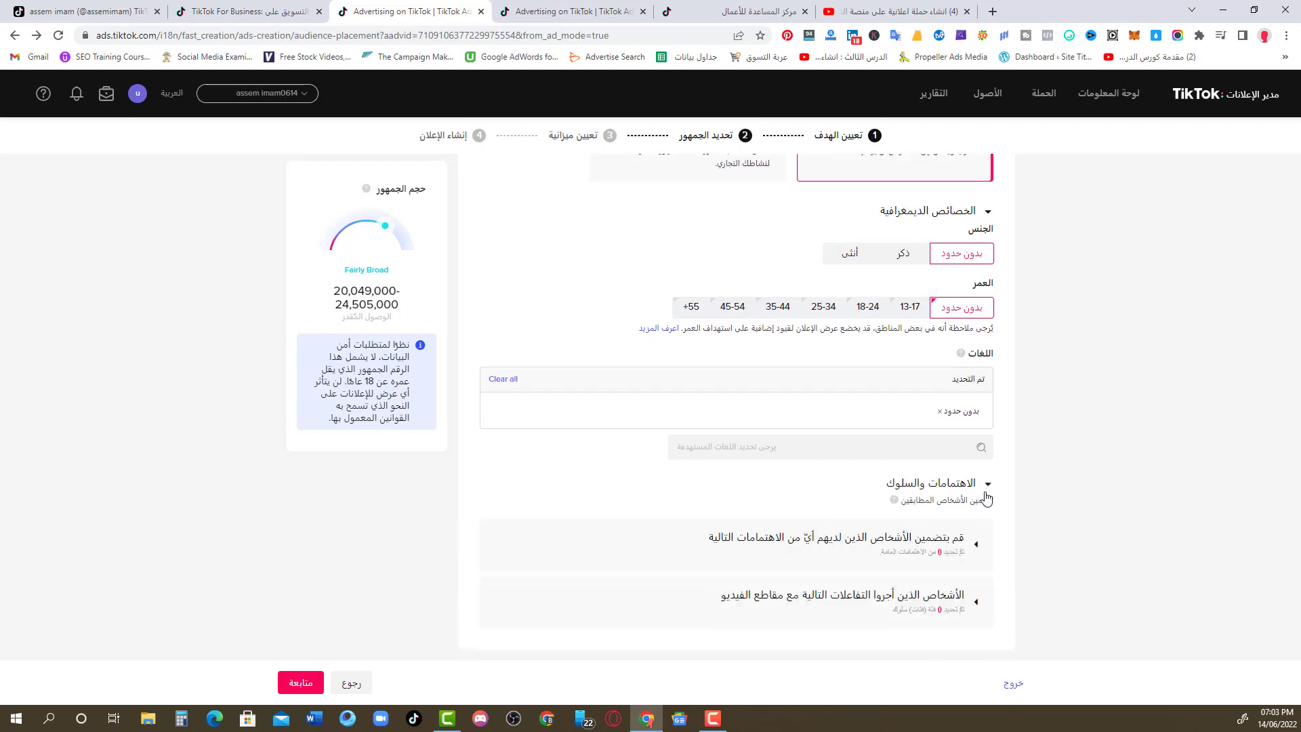
scroll(986, 498, up, 3)
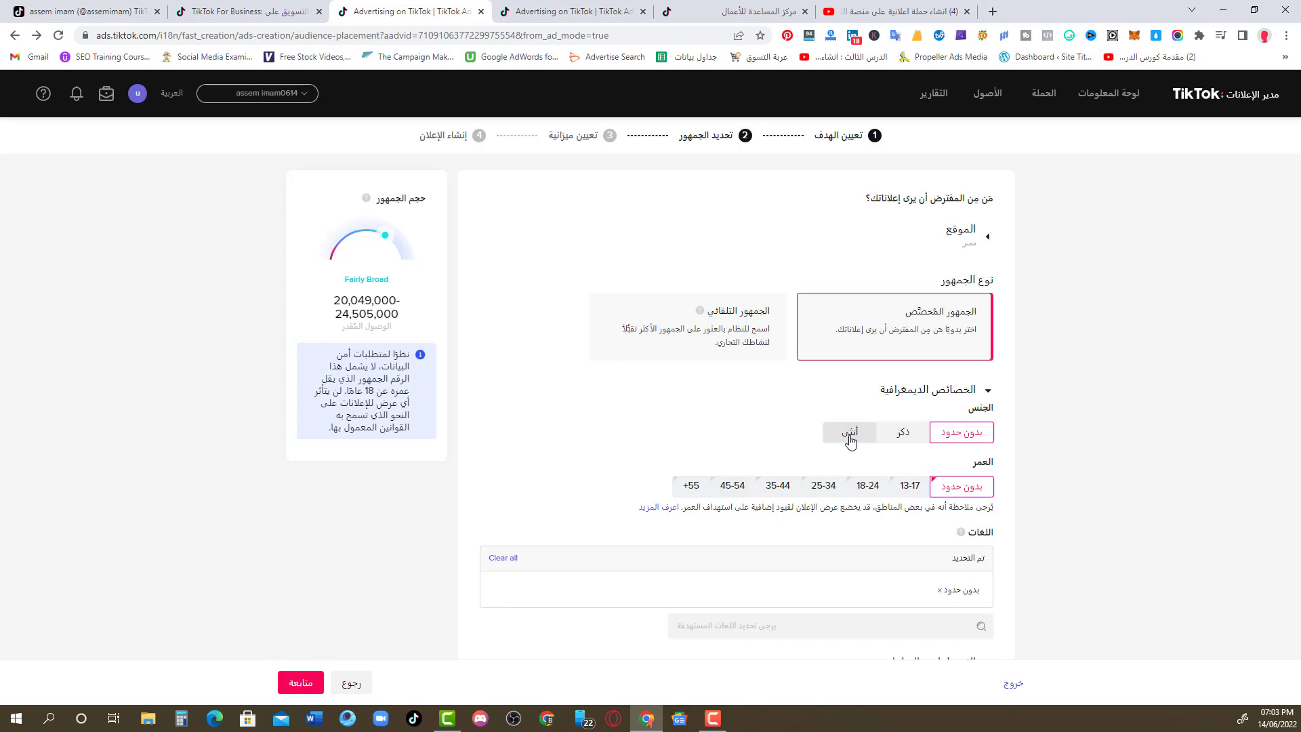
Step: Try restricting the audience by gender and return the gender setting to no limit (بدون حدود)
click(891, 437)
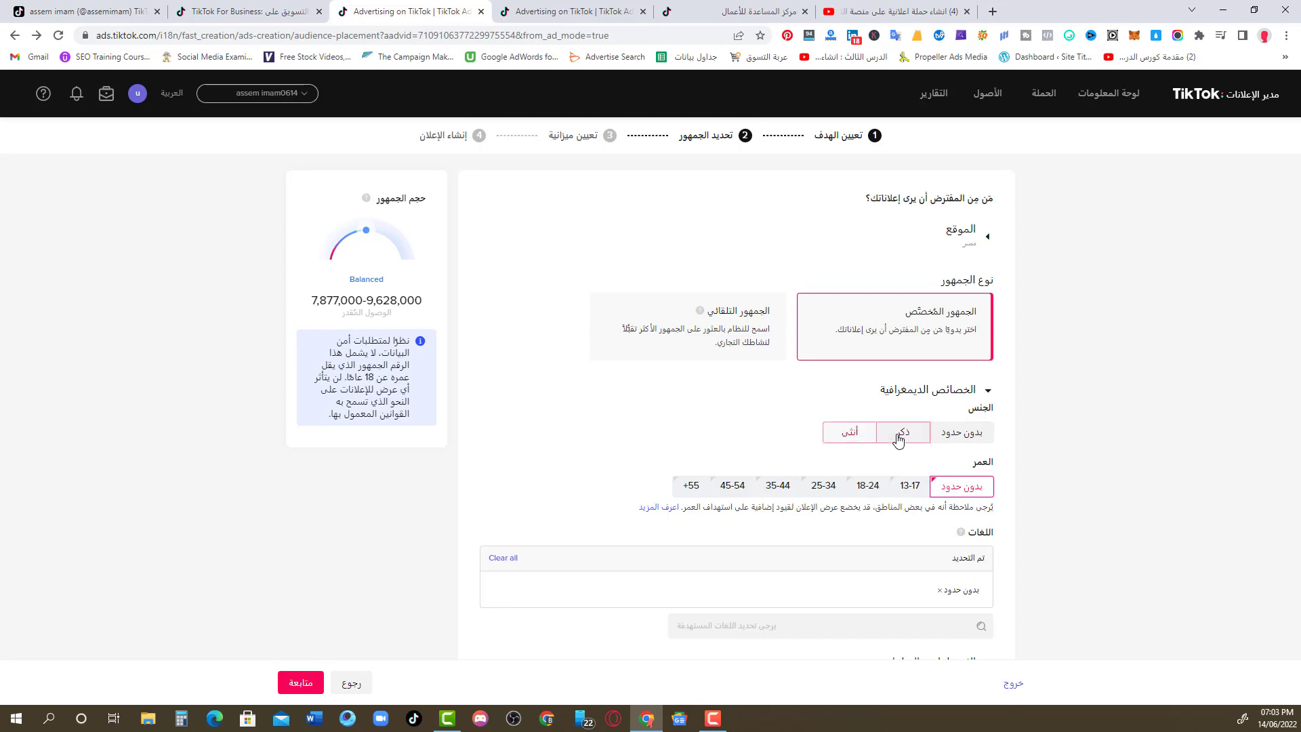
click(898, 437)
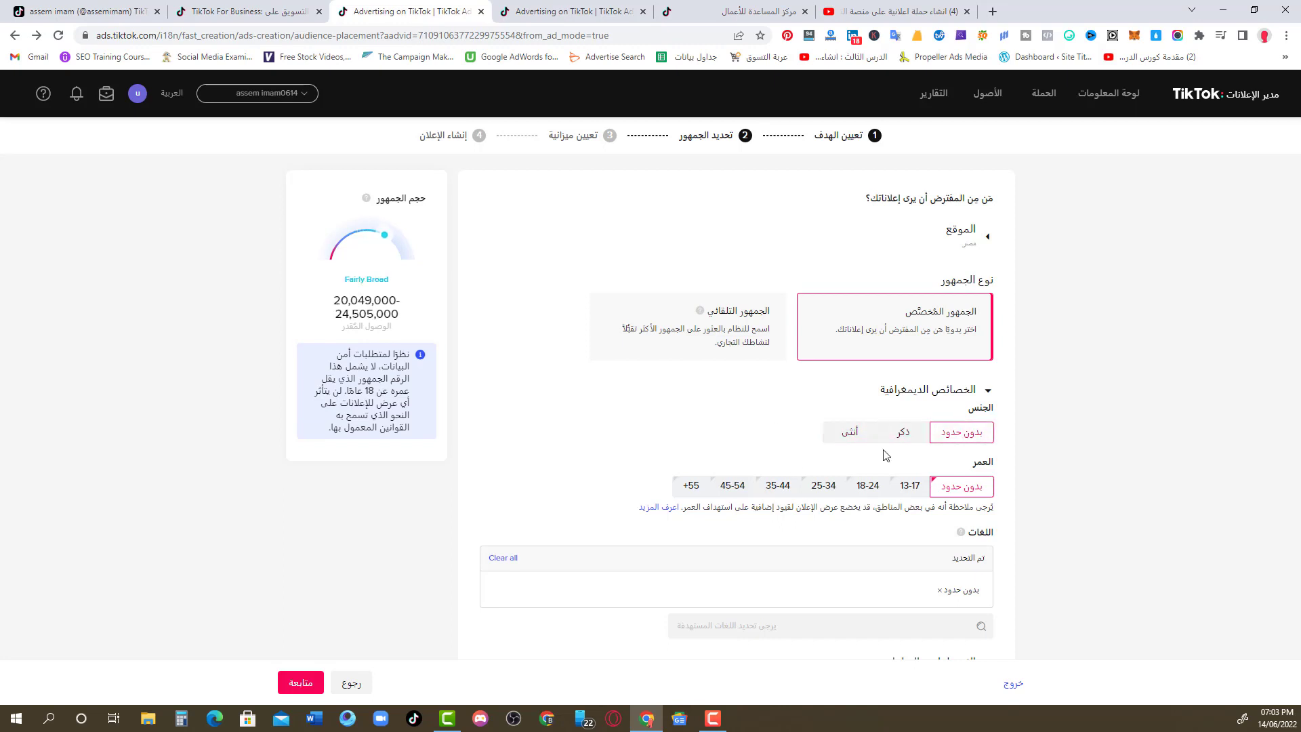
Step: Limit the audience age to the 18-24, 25-34 and 35-44 groups
click(900, 492)
click(868, 489)
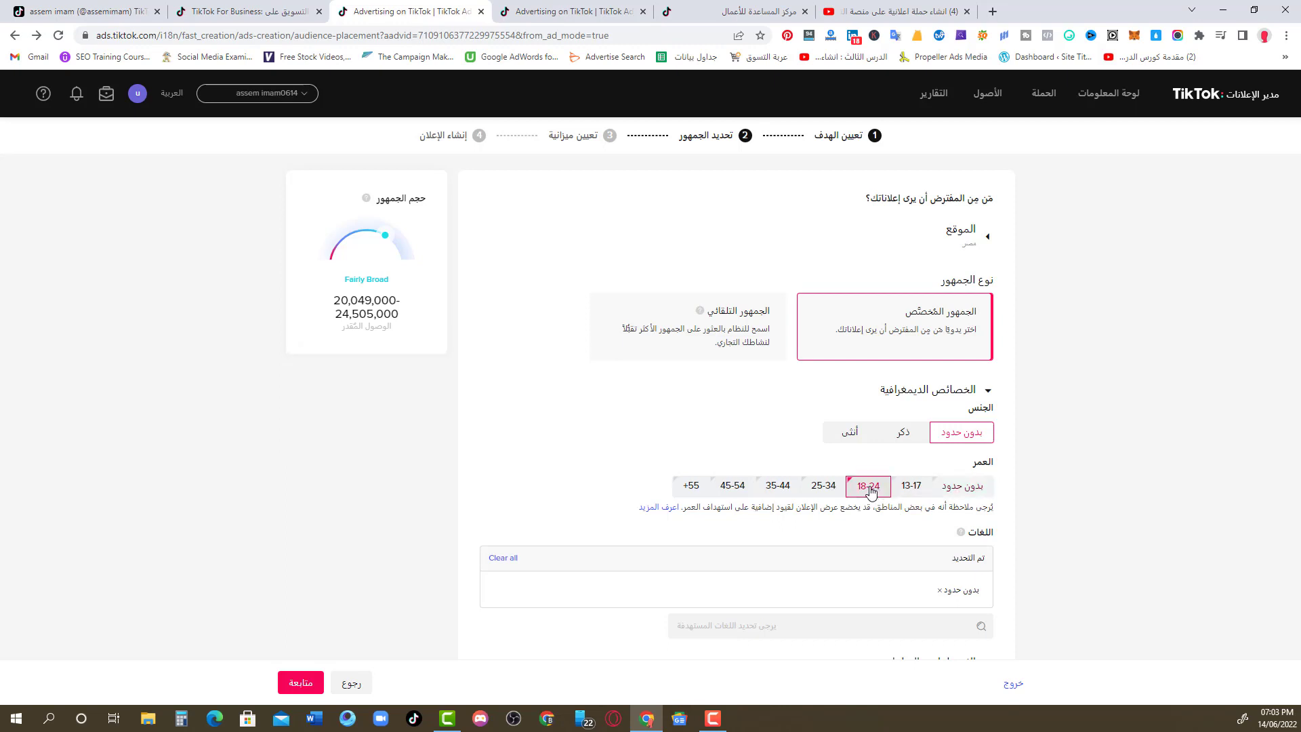
click(819, 490)
click(776, 487)
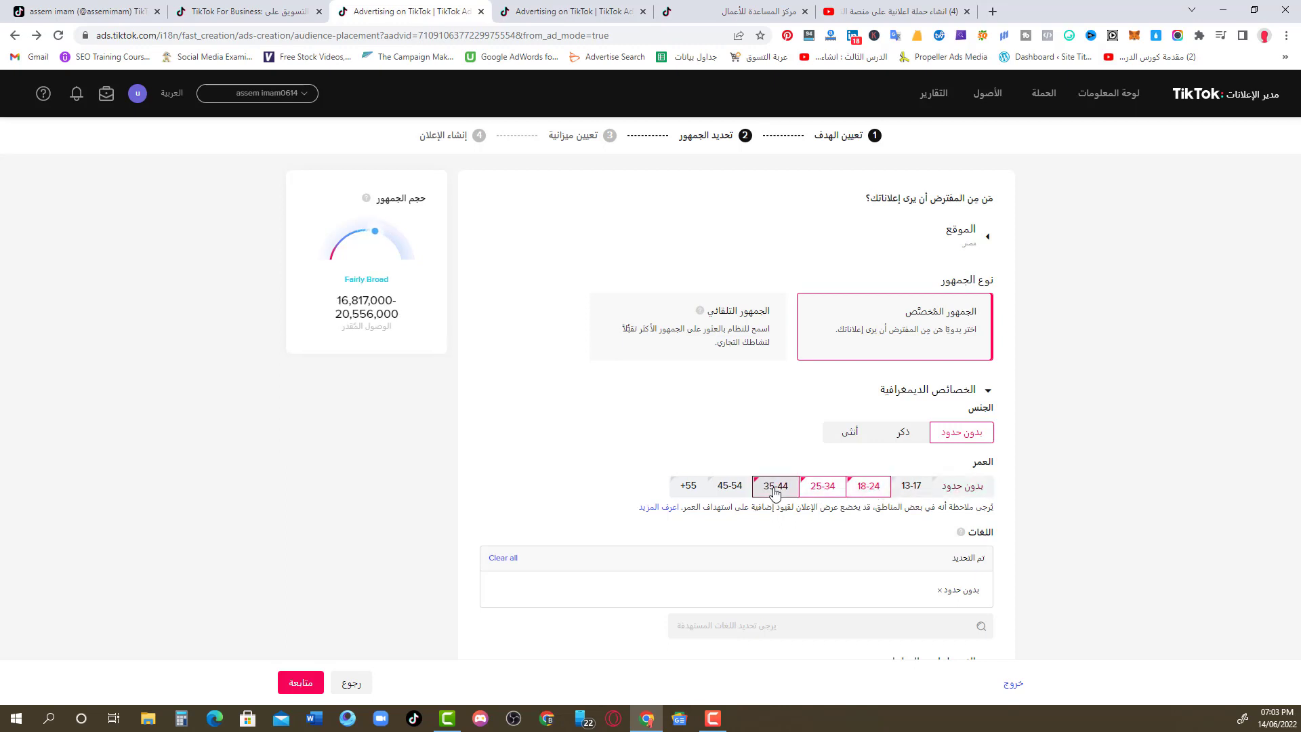
scroll(1040, 501, down, 1)
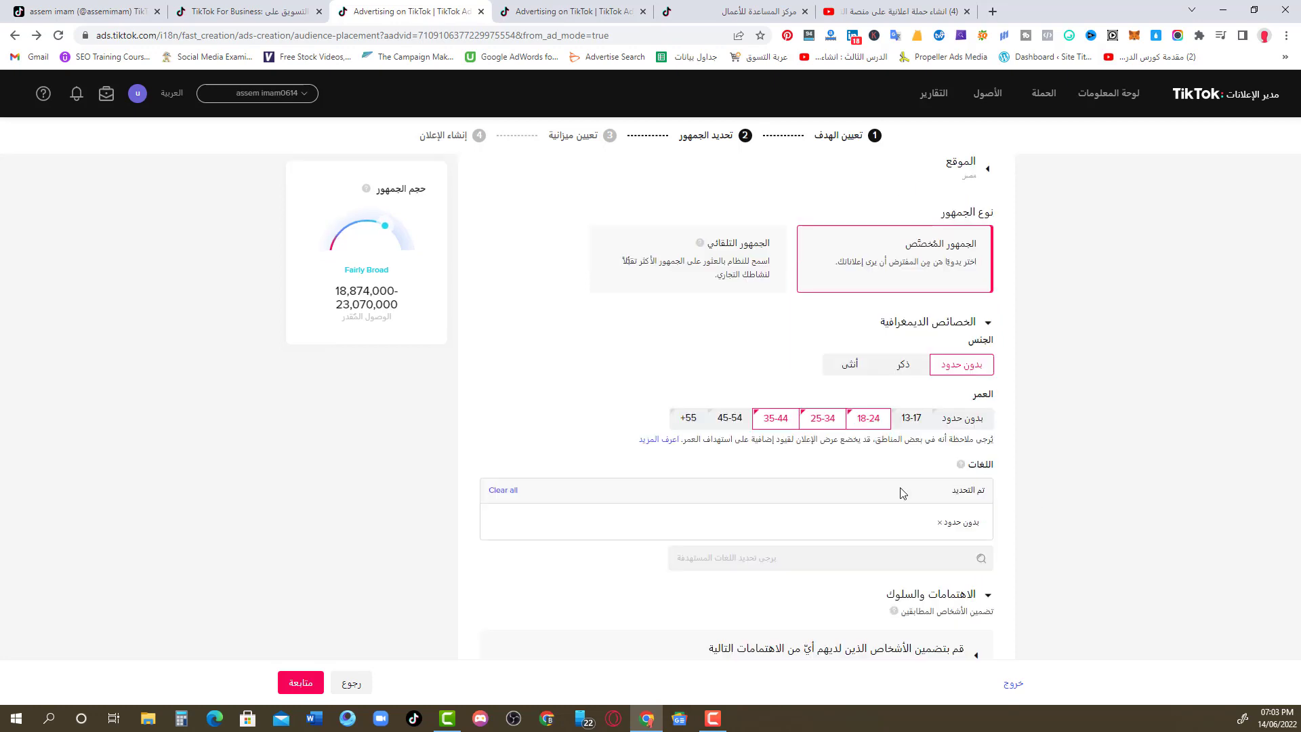
Step: Remove the no-limit (بدون حدود) language entry and target English (الإنجليزية) instead
click(939, 523)
click(966, 490)
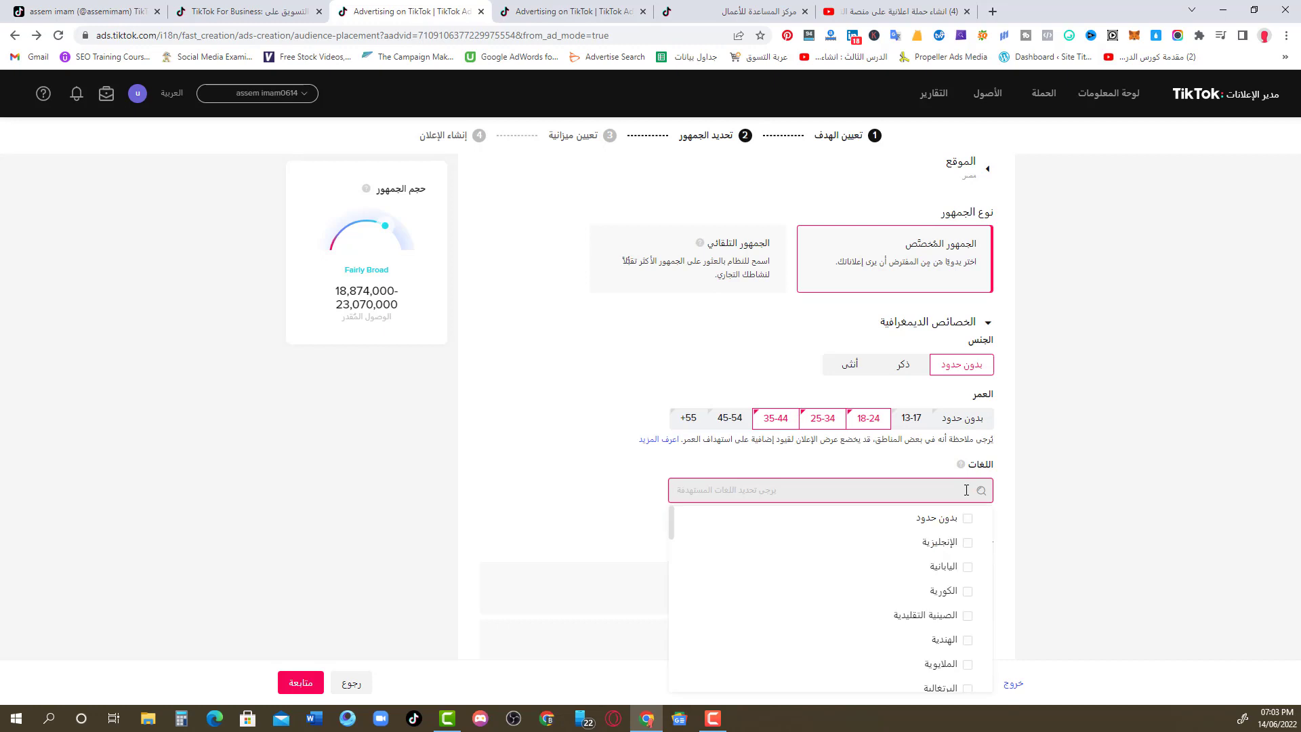
click(967, 543)
click(894, 522)
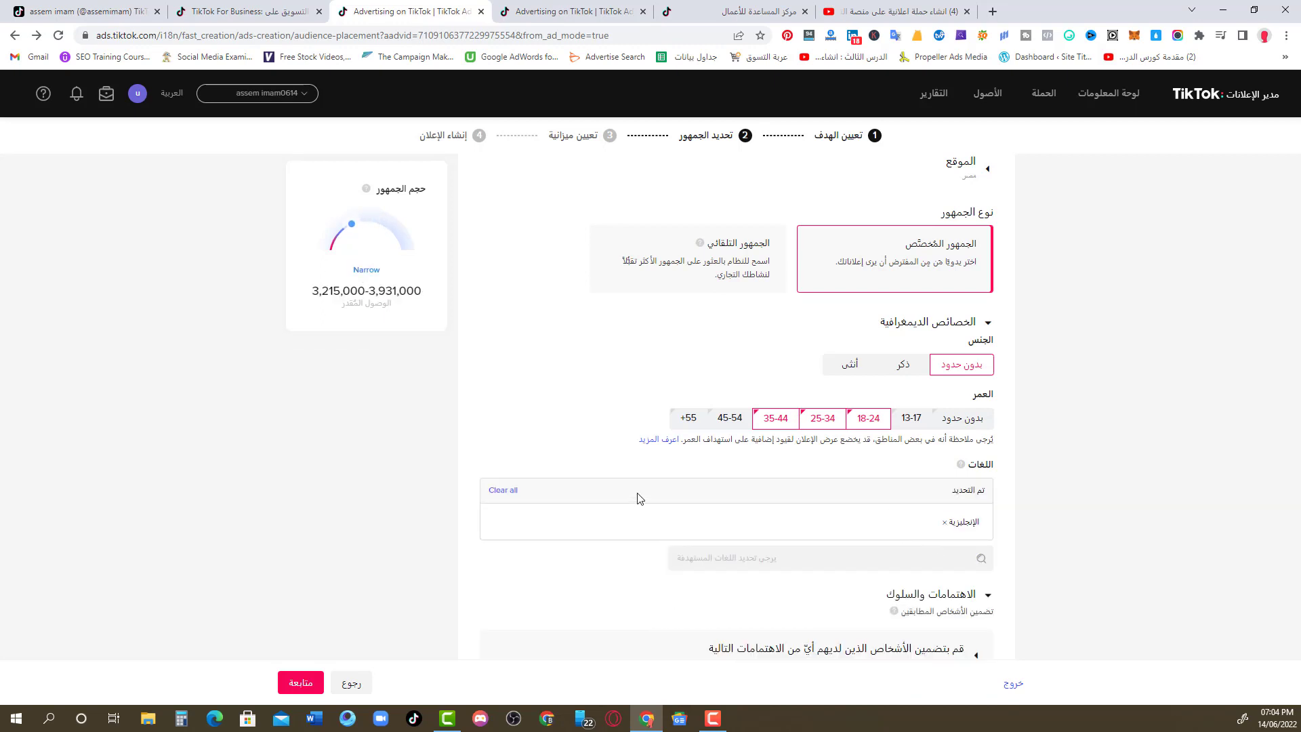
Step: Add Arabic (العربية) to the targeted languages and close the language list
click(908, 556)
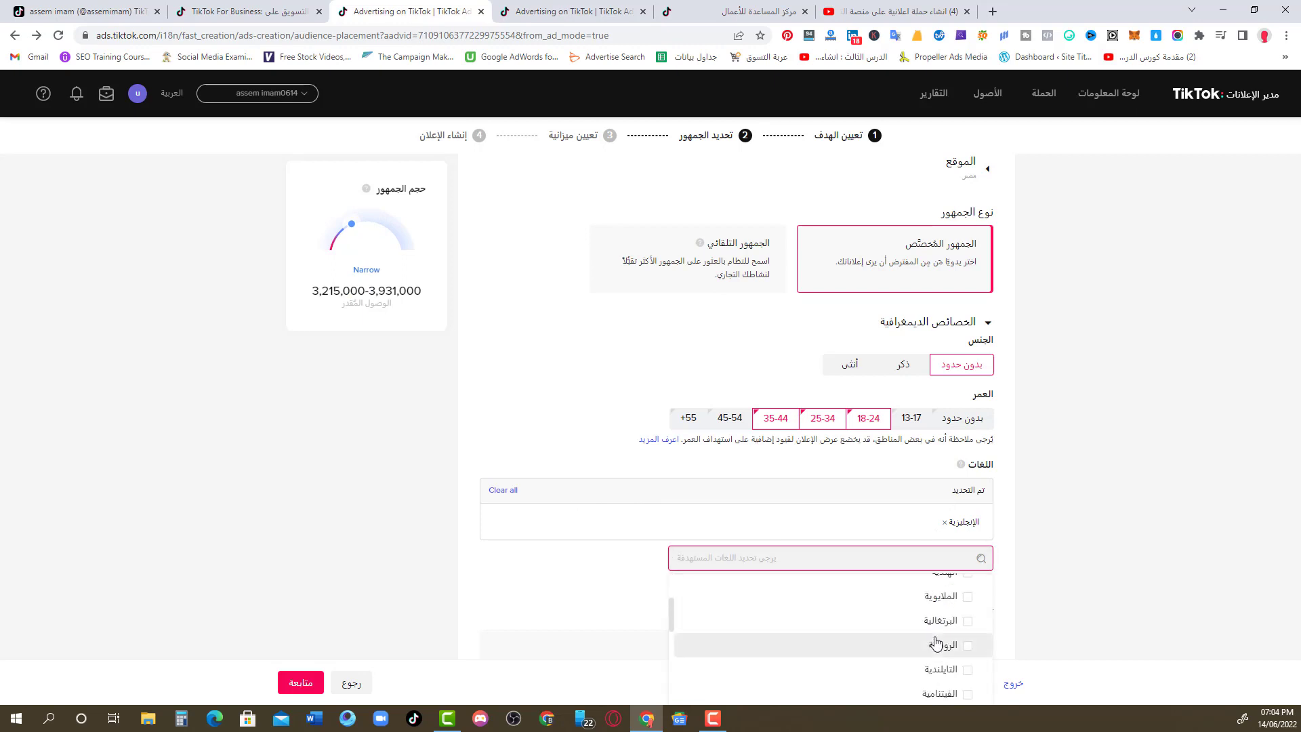
scroll(670, 620, down, 3)
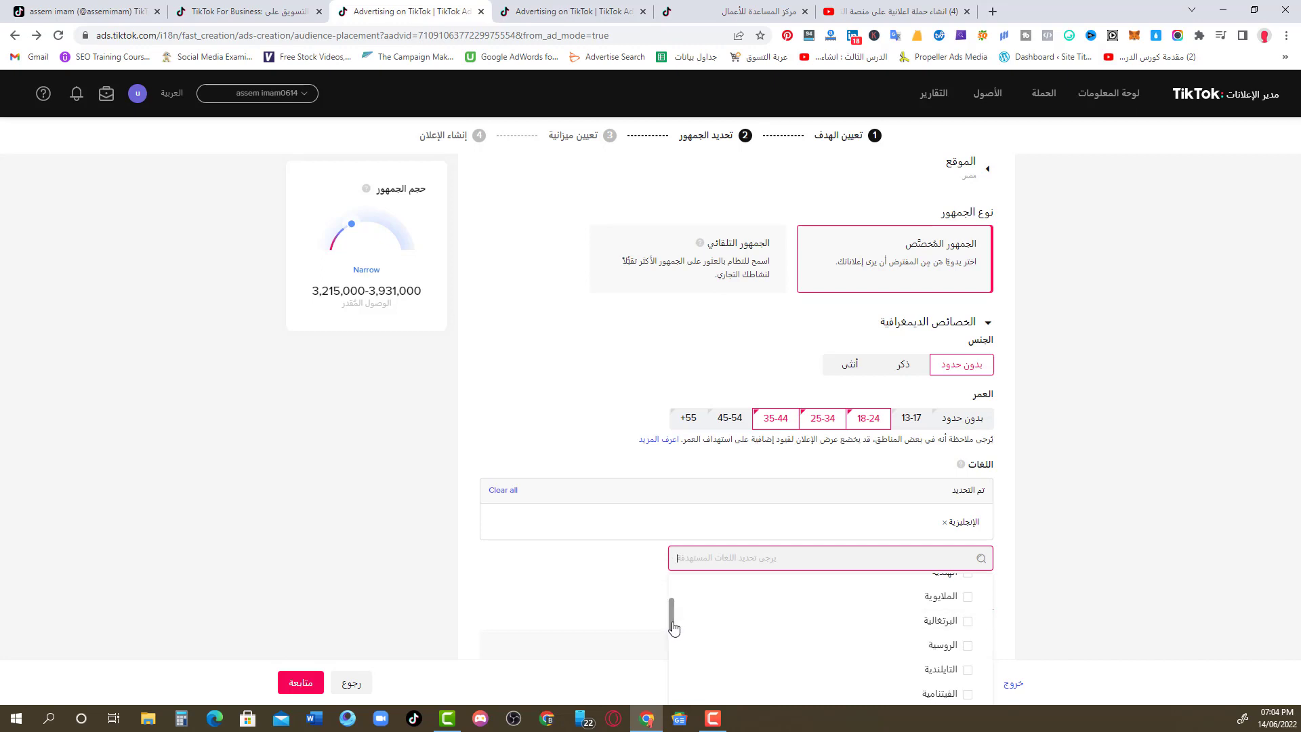
drag(673, 627, 670, 718)
click(966, 620)
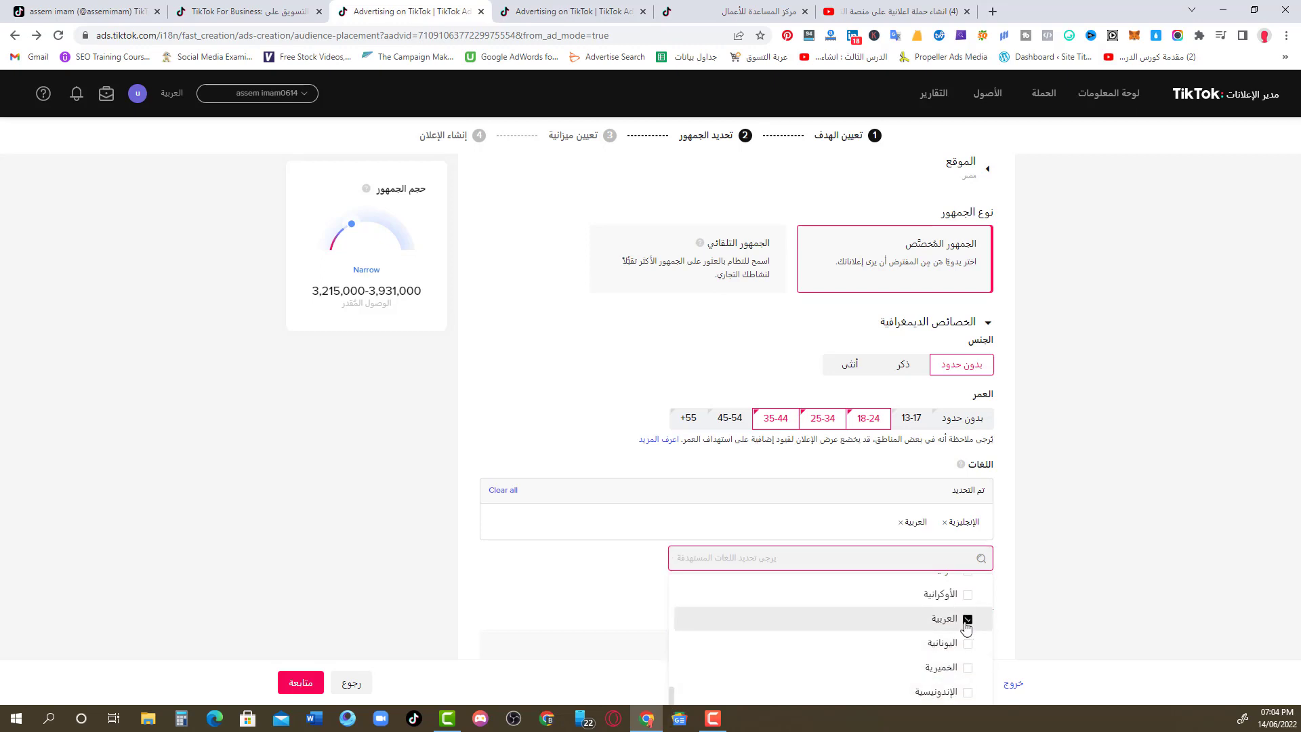
click(1031, 529)
Step: Include people interested in the education (التعليم) subcategories التدريب المهني, التدريب على اللغة and التدريب غير الأكاديمي (الهوايات)
scroll(1034, 532, down, 2)
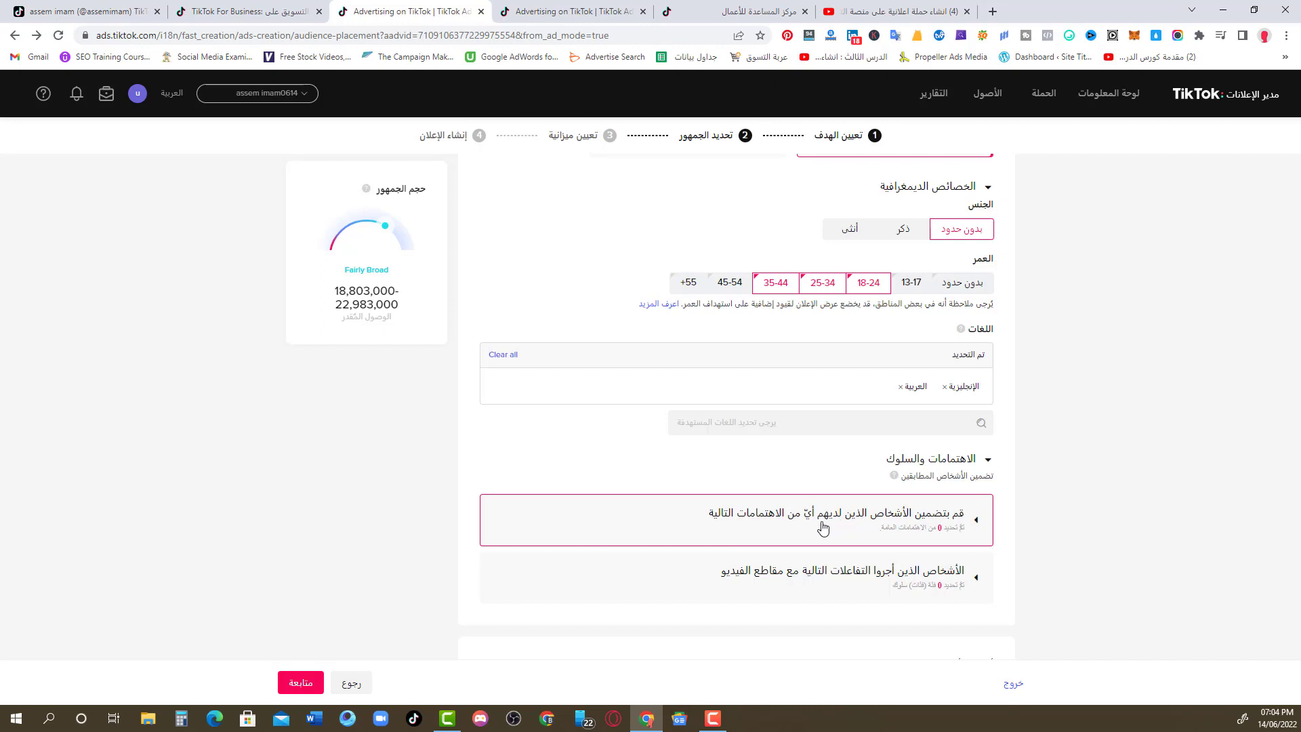
click(961, 523)
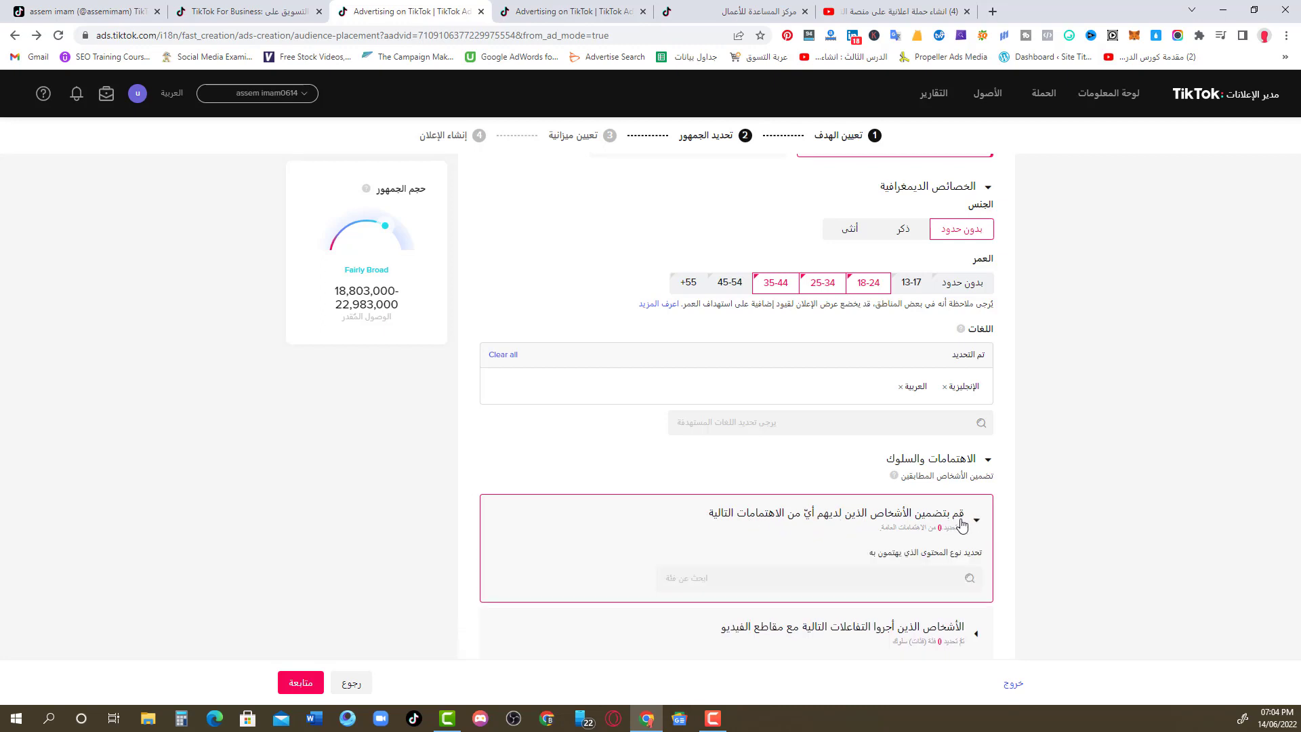
click(884, 573)
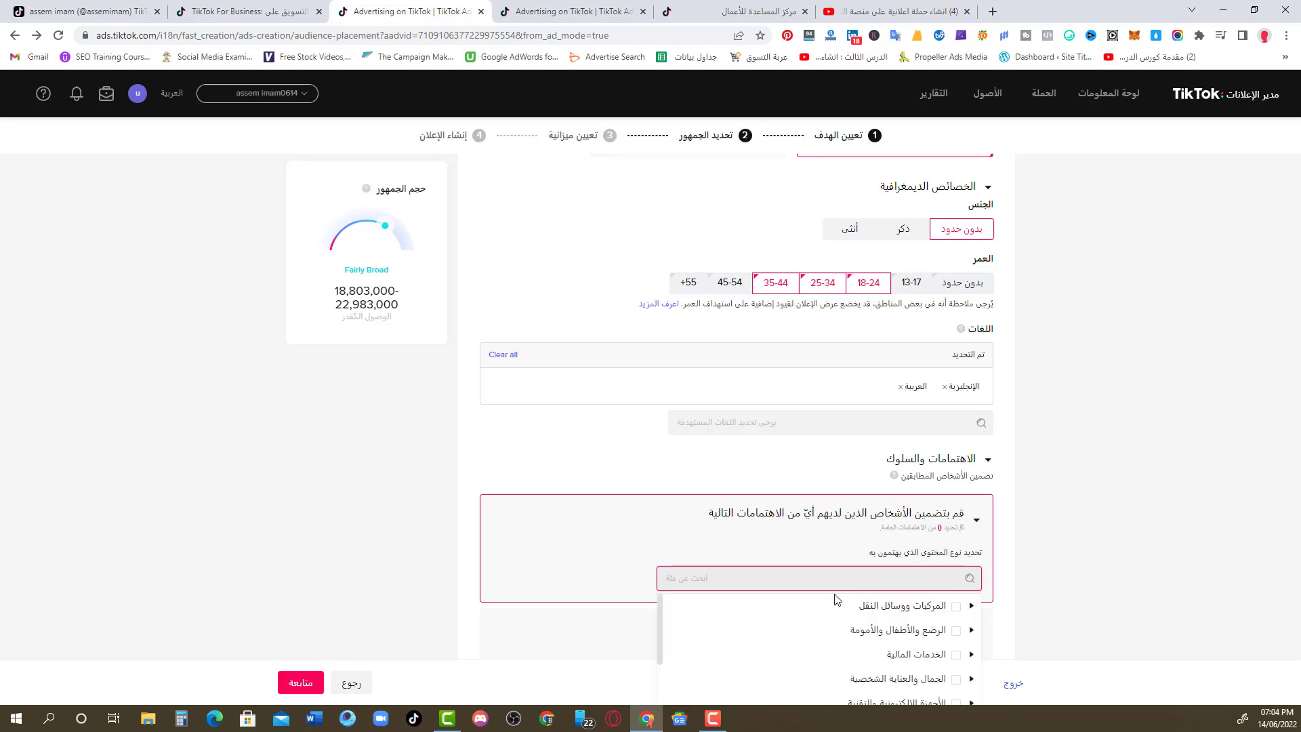
drag(662, 618, 654, 664)
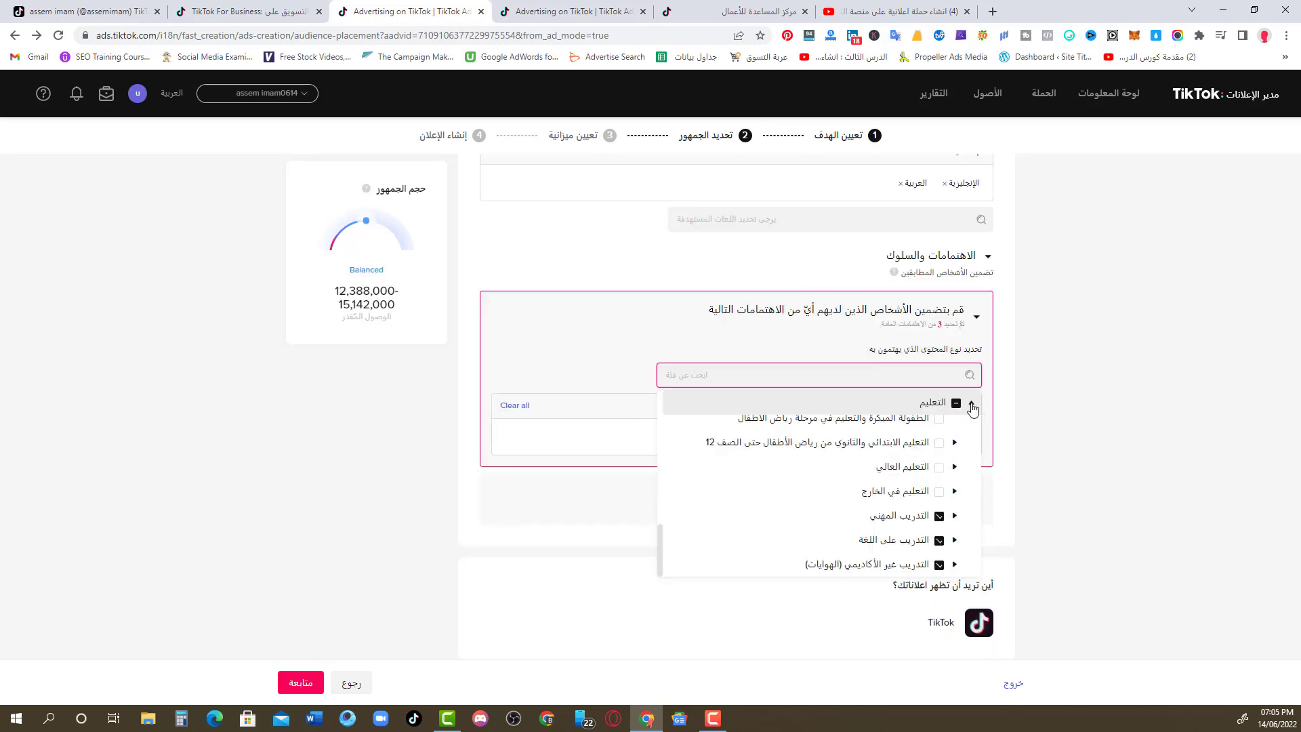
click(969, 408)
Step: Examine the available interest categories and the audience sizes of business services (خدمات الأعمال) and e-commerce (التجارة الإلكترونية), then close the list
scroll(711, 456, up, 5)
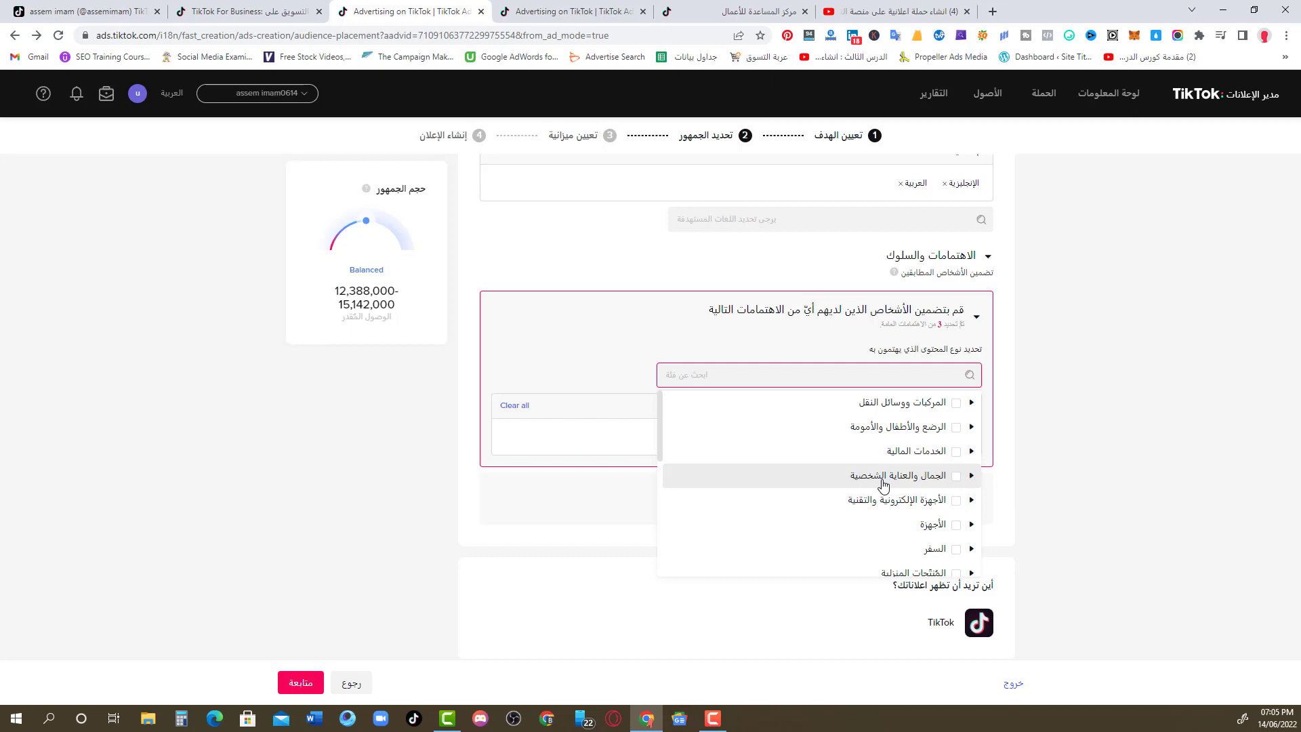
scroll(773, 508, down, 1)
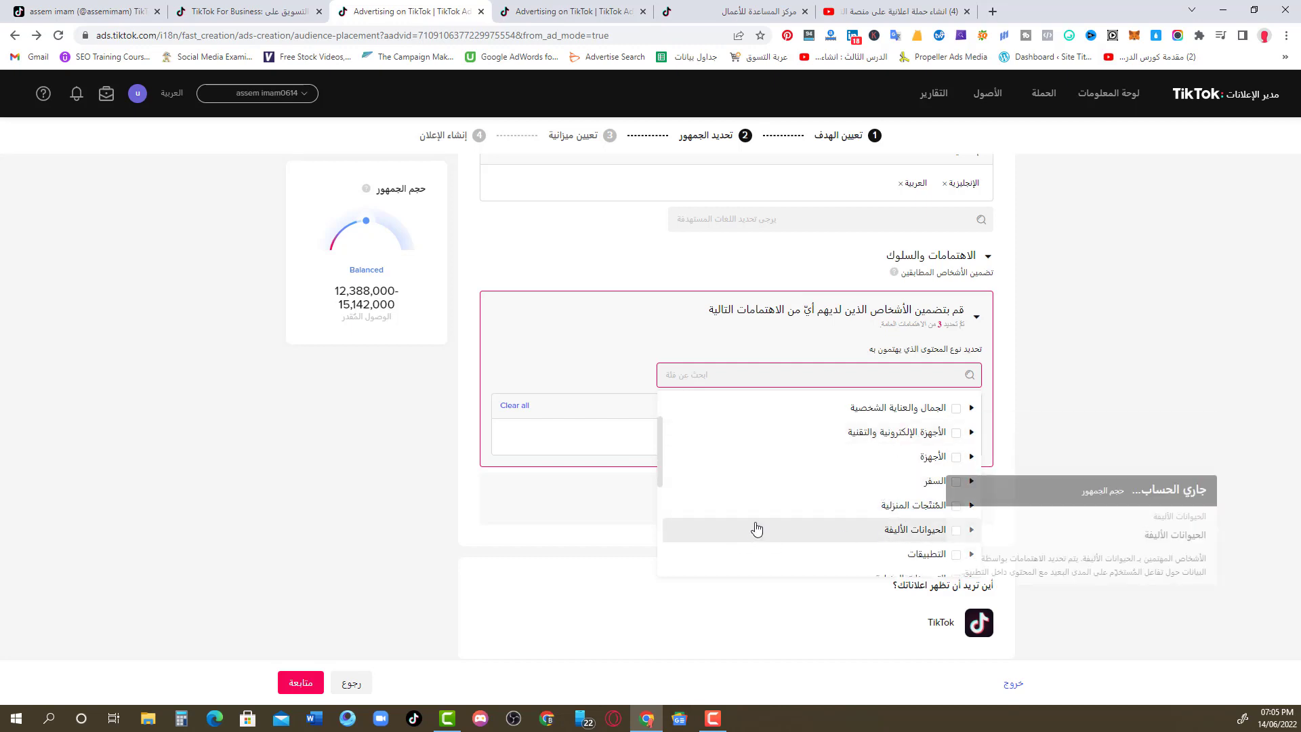
scroll(756, 528, down, 1)
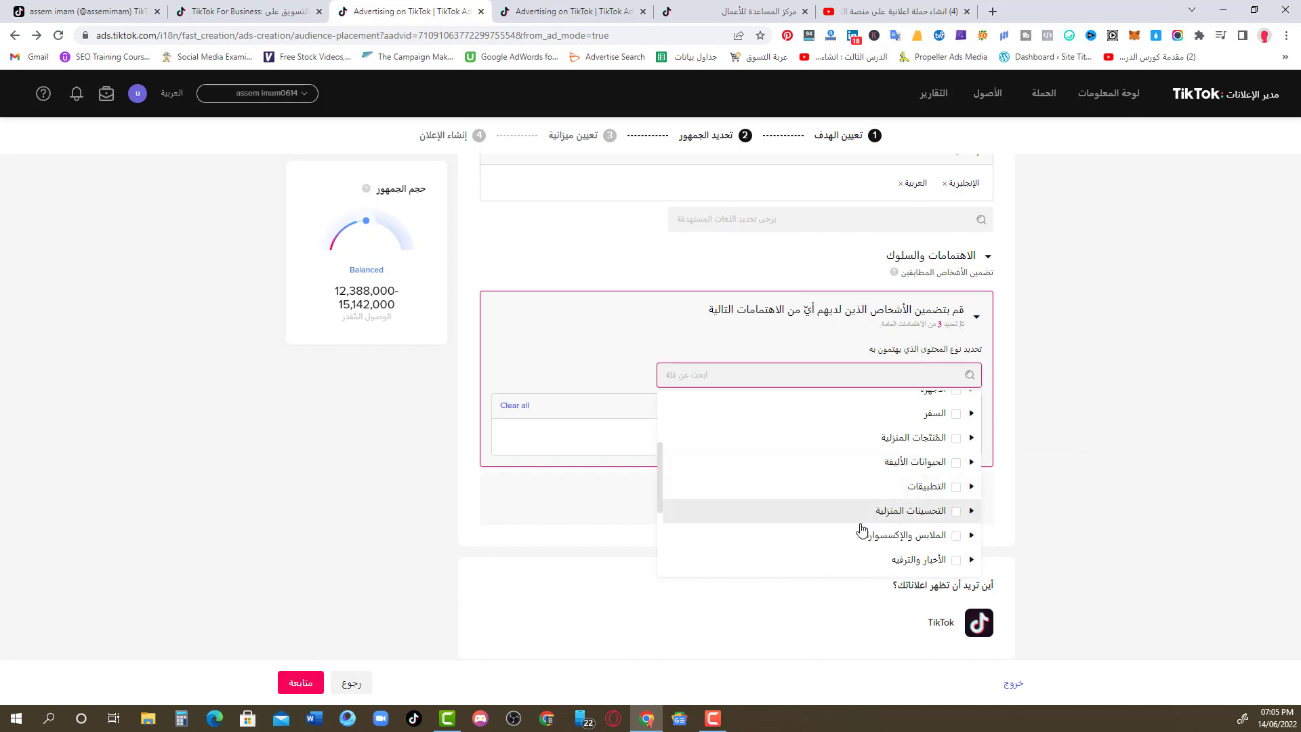
scroll(749, 539, down, 1)
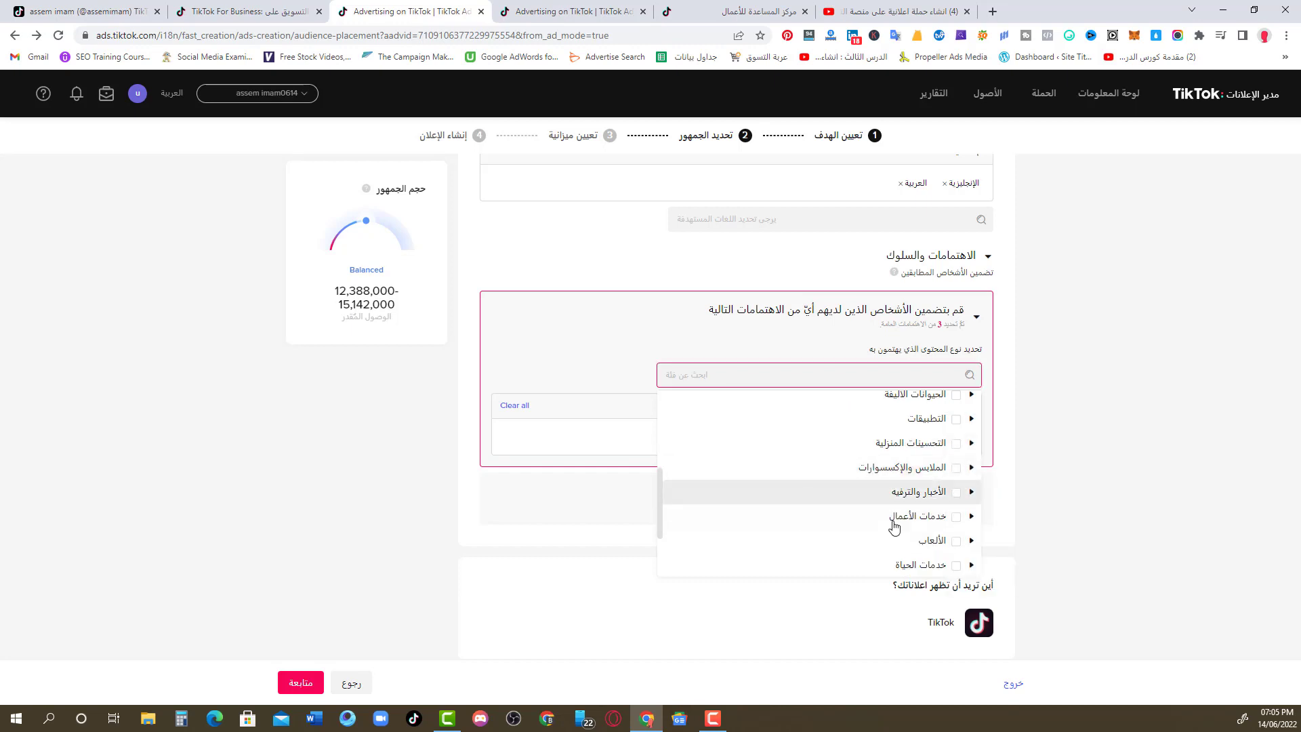
mouse_move(973, 525)
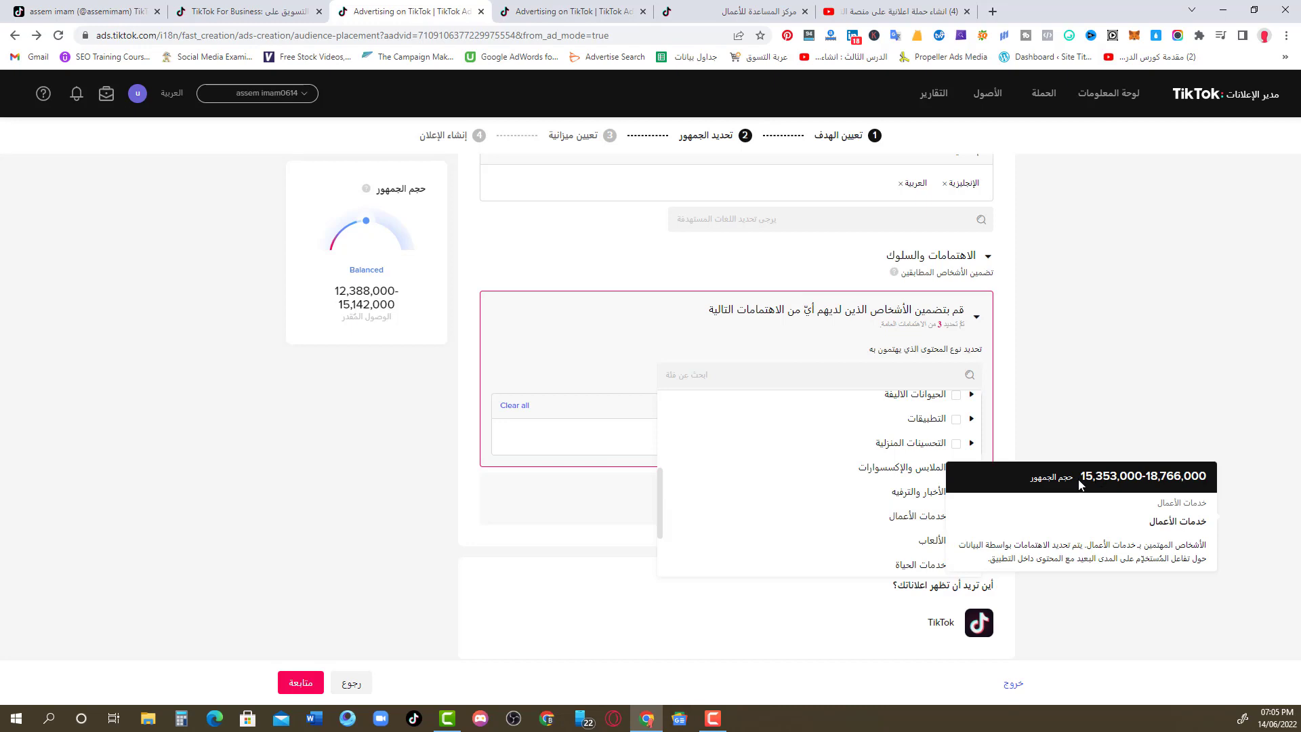
scroll(774, 537, down, 1)
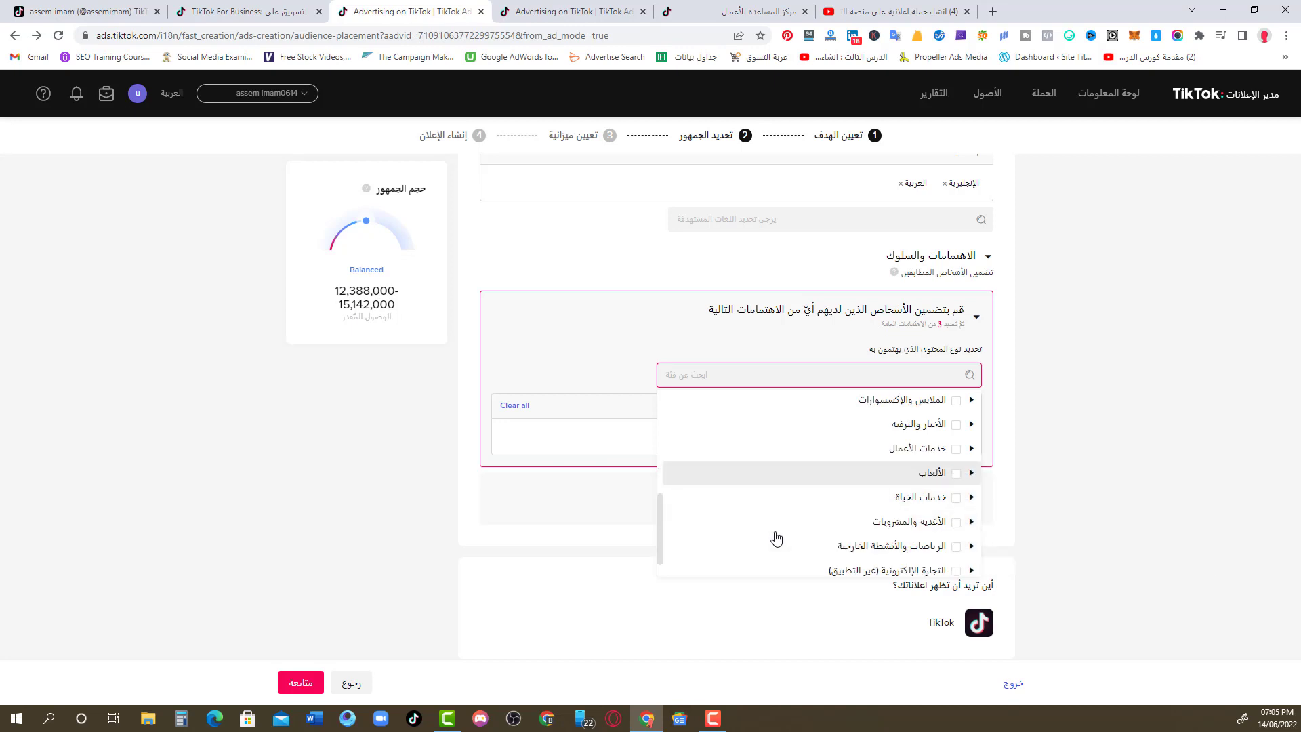
scroll(774, 537, down, 2)
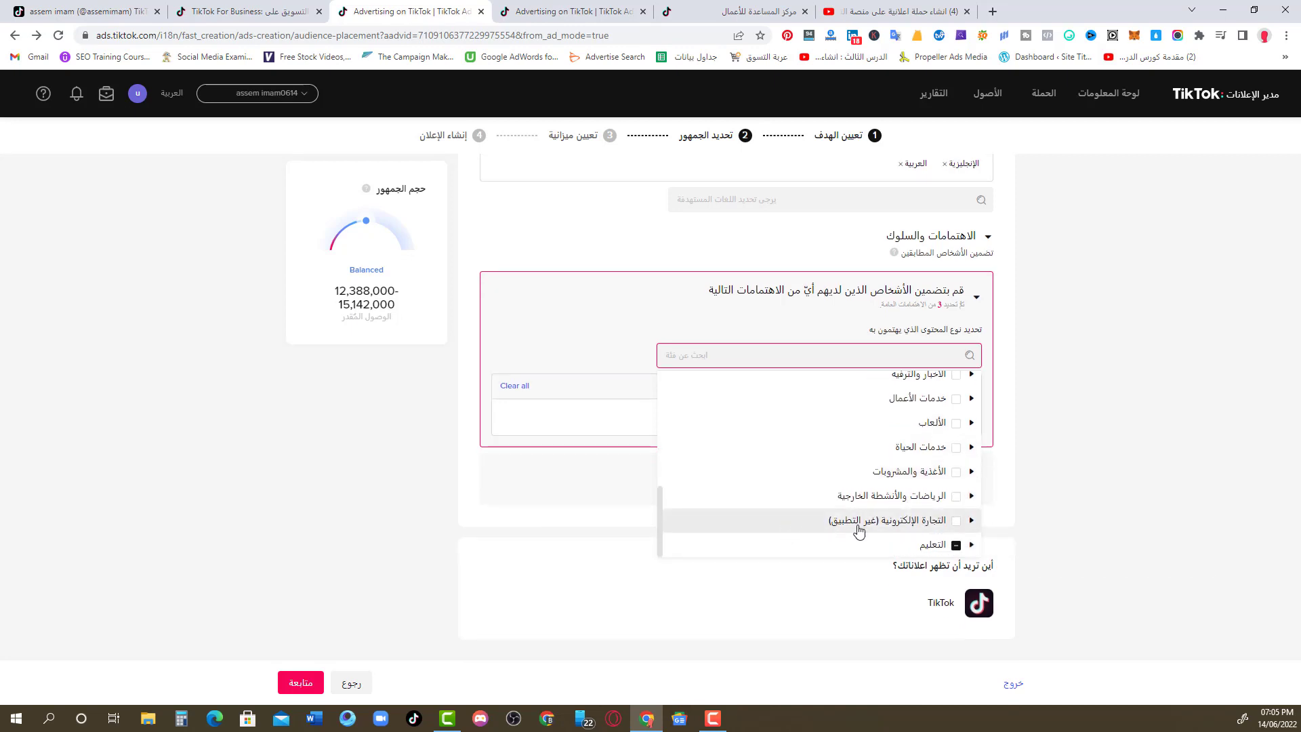
mouse_move(887, 521)
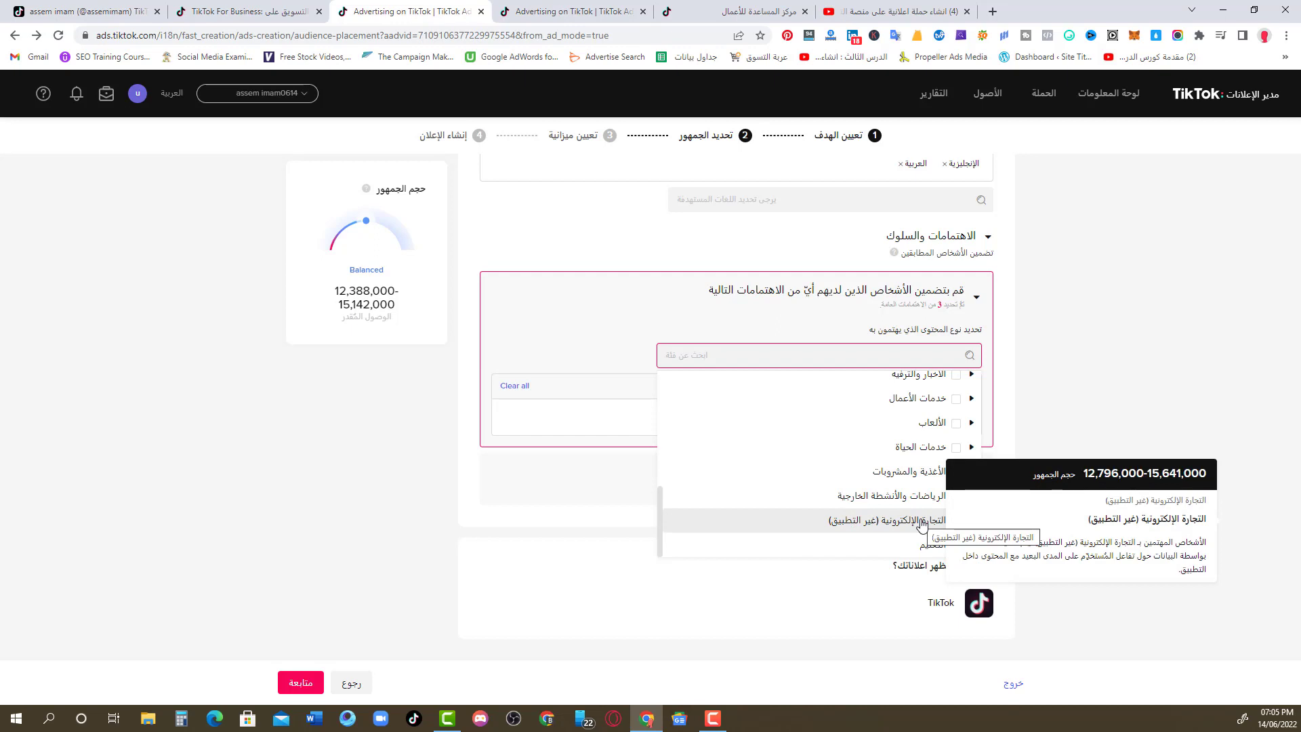
click(1077, 452)
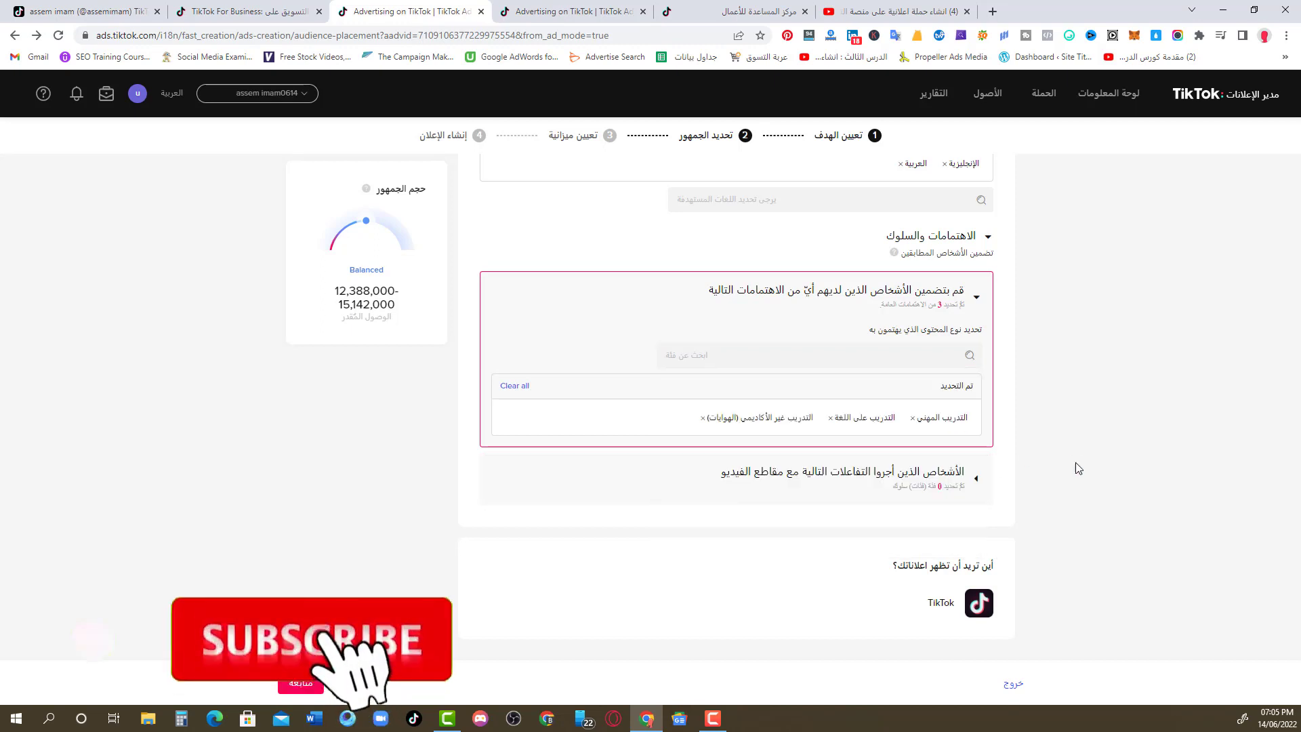
Step: Expand the video interactions section and include people who liked, commented on, shared or watched videos to the end
click(963, 478)
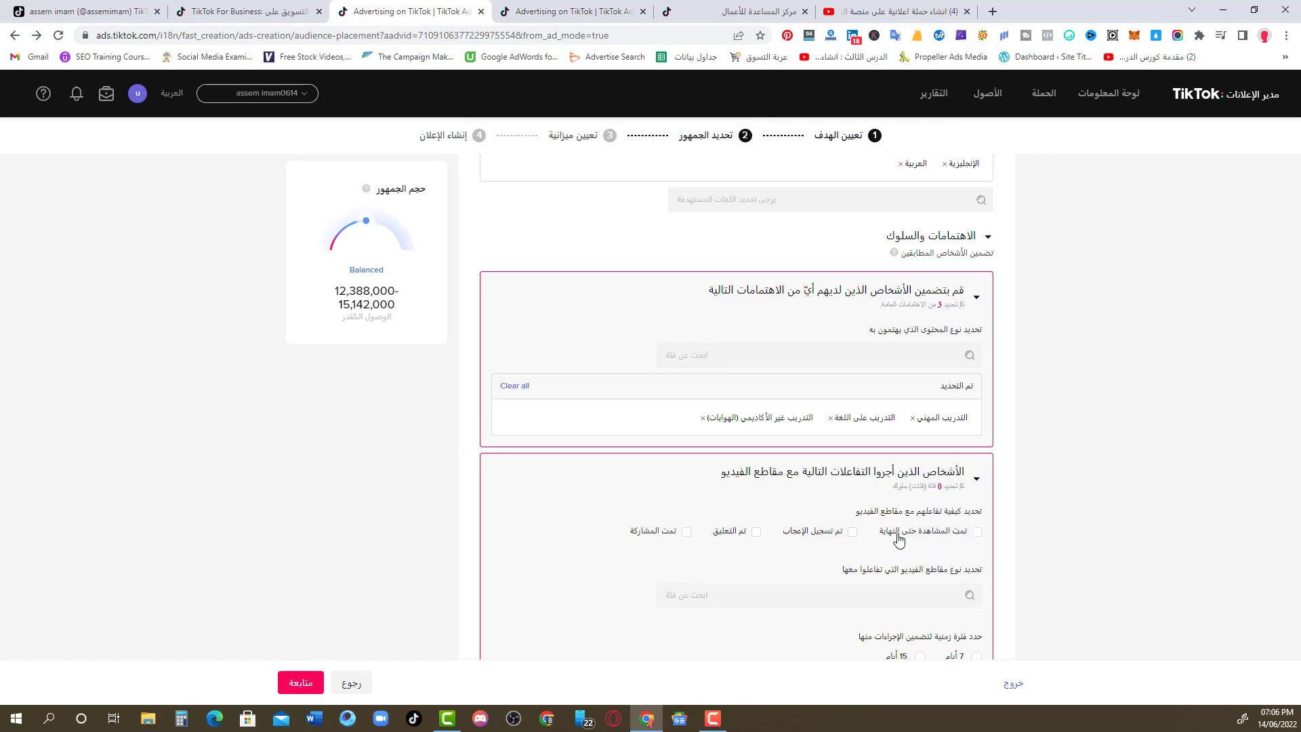
click(852, 532)
click(757, 534)
click(686, 532)
scroll(629, 534, down, 1)
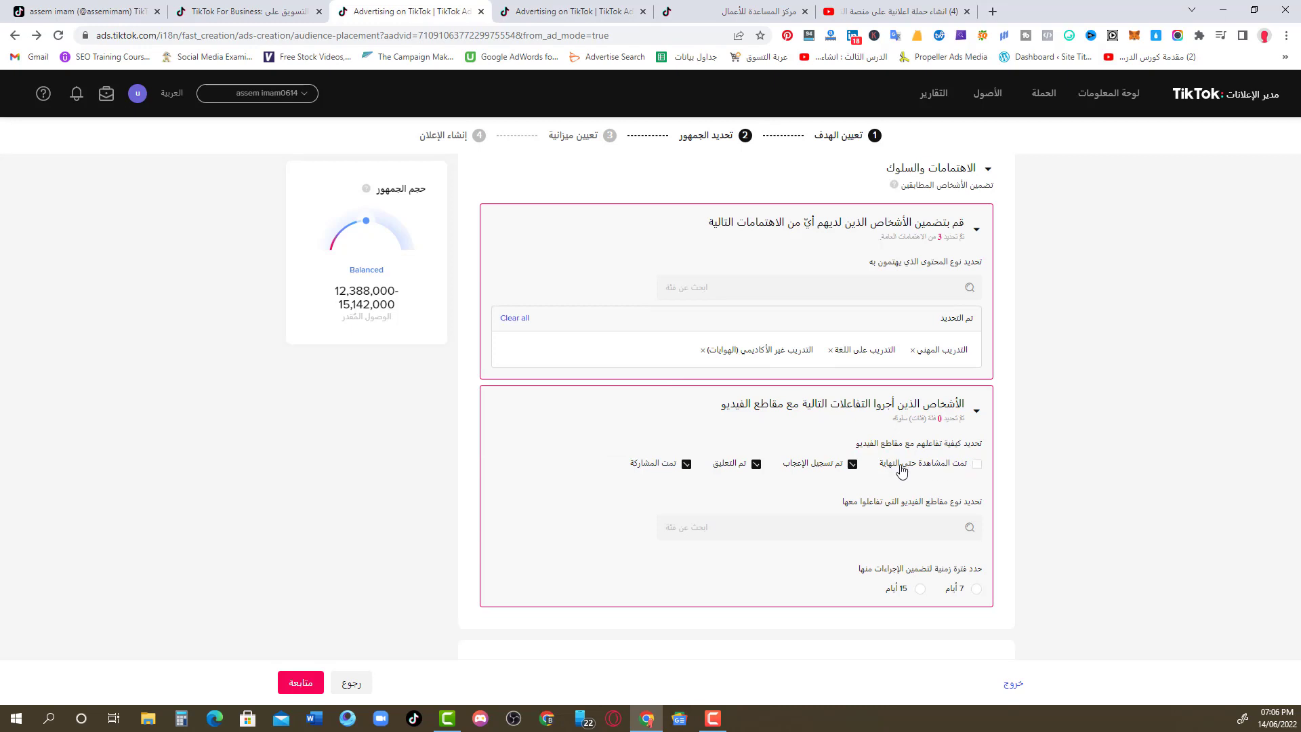
click(976, 464)
Step: Look through the interacted video categories and set the time period for included actions to 7 days (7 أيام)
click(907, 527)
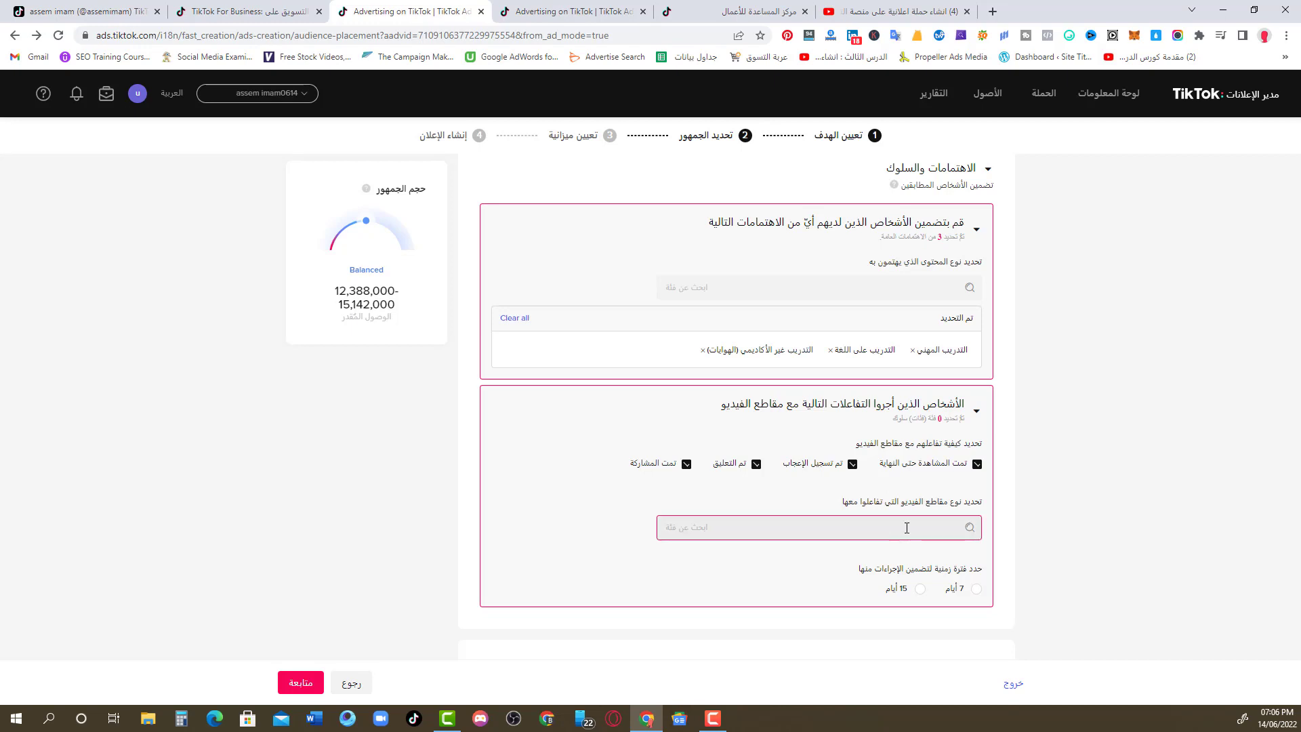
click(907, 527)
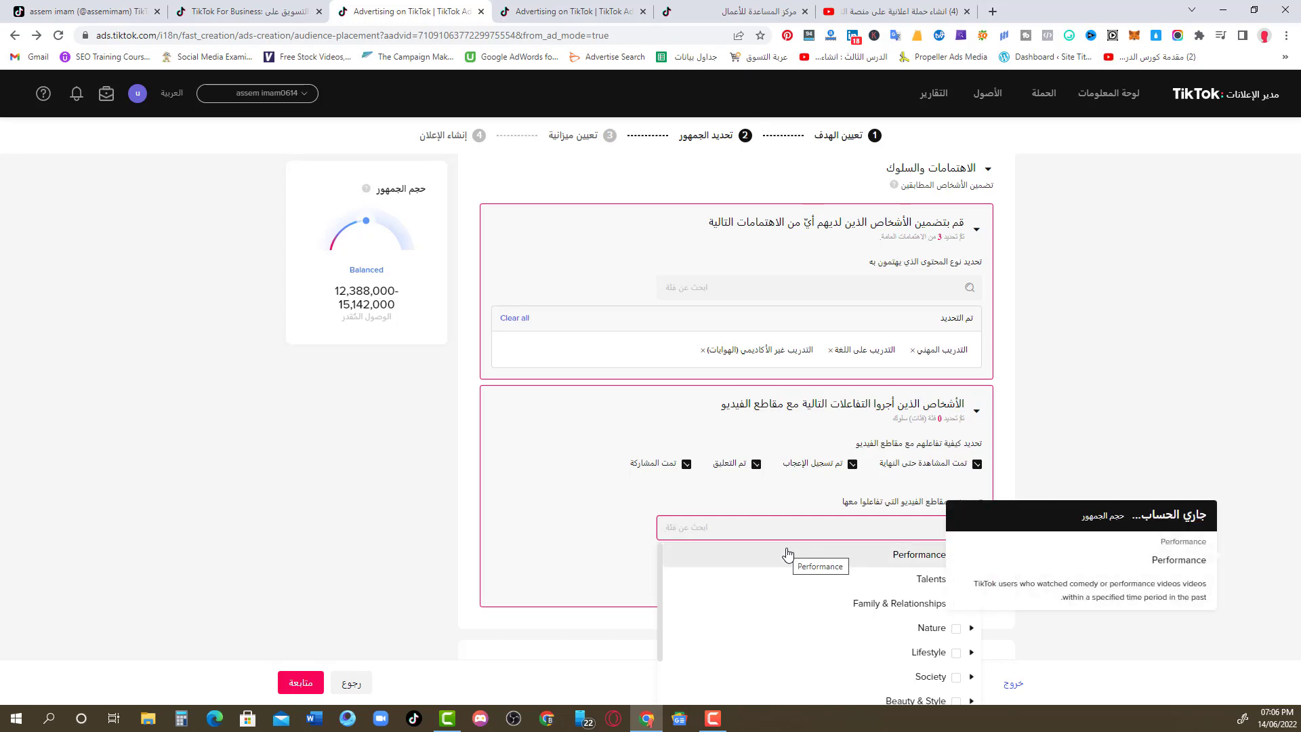
scroll(787, 554, down, 5)
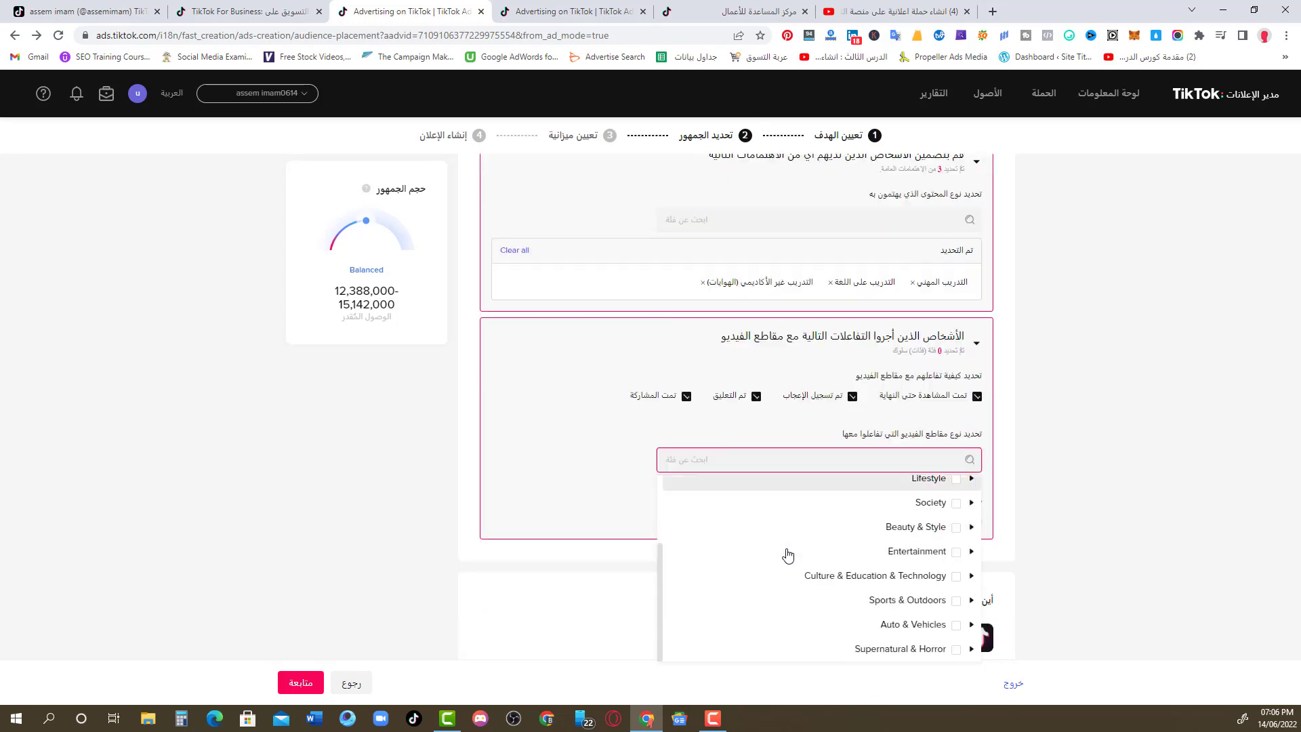
scroll(786, 555, down, 1)
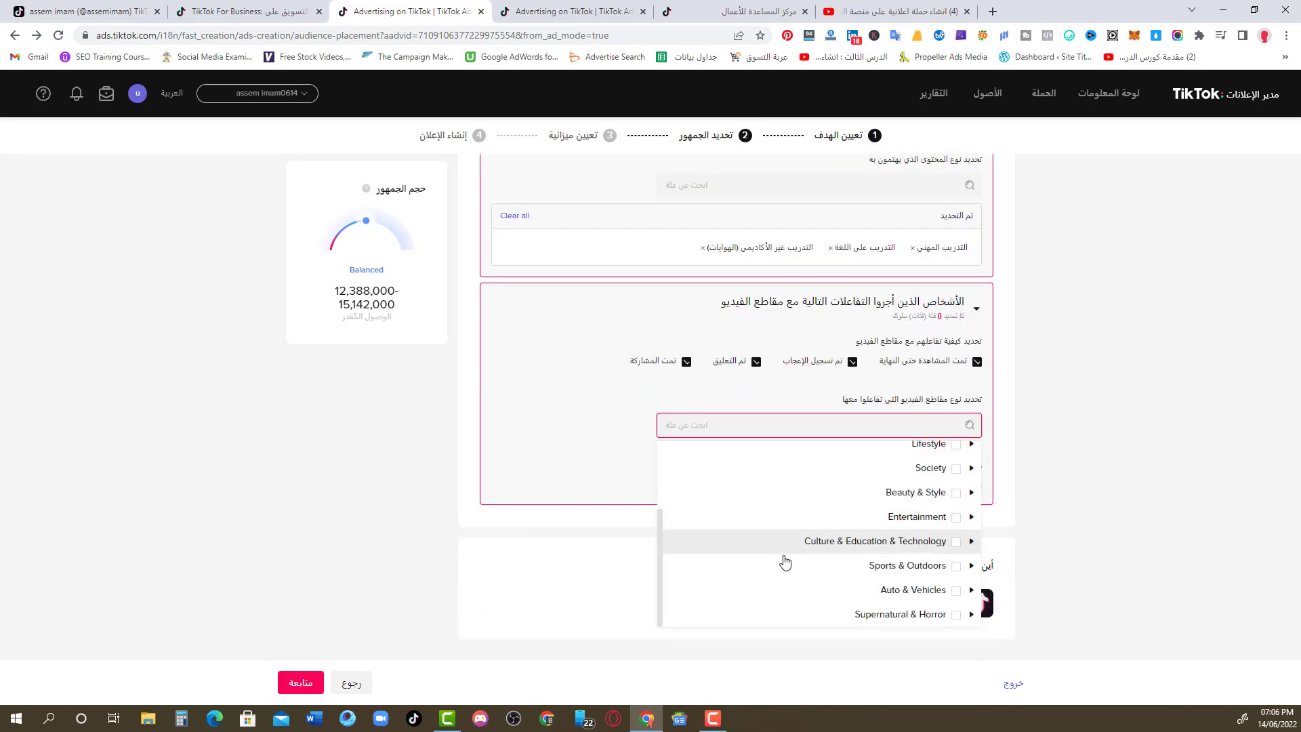
click(624, 544)
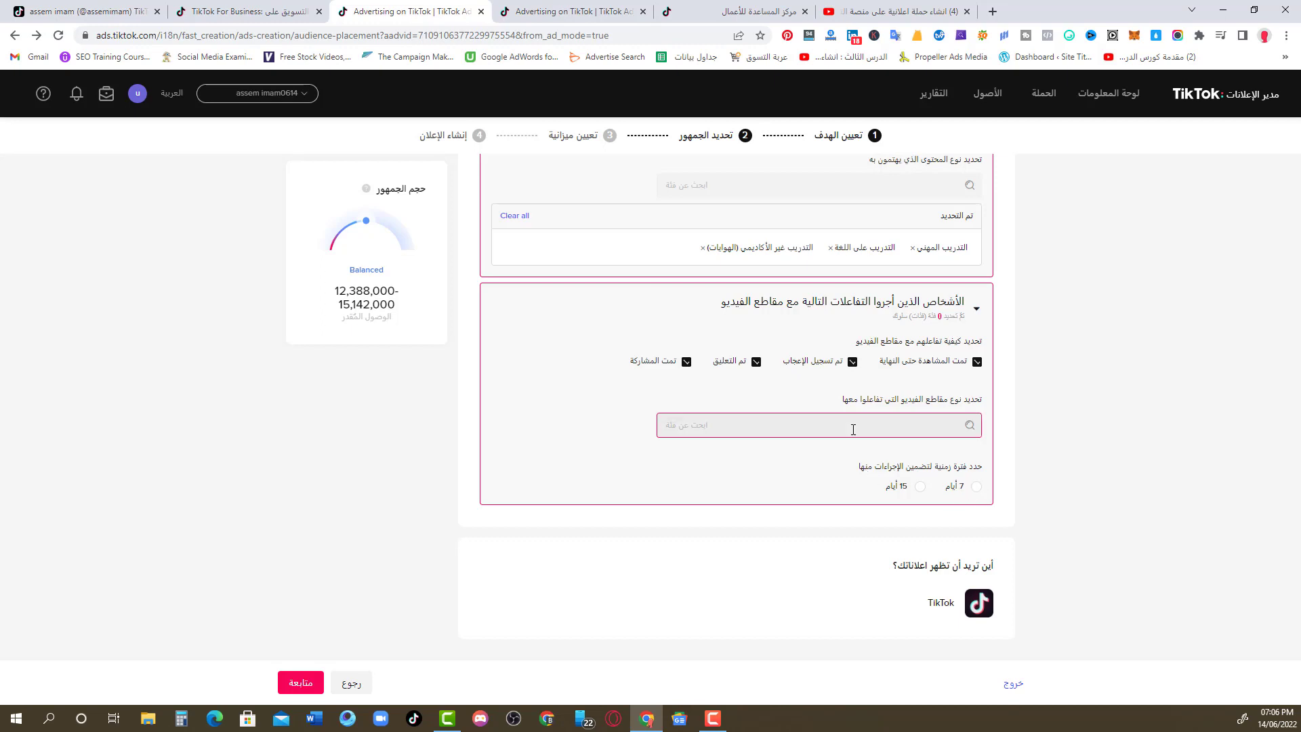
click(976, 486)
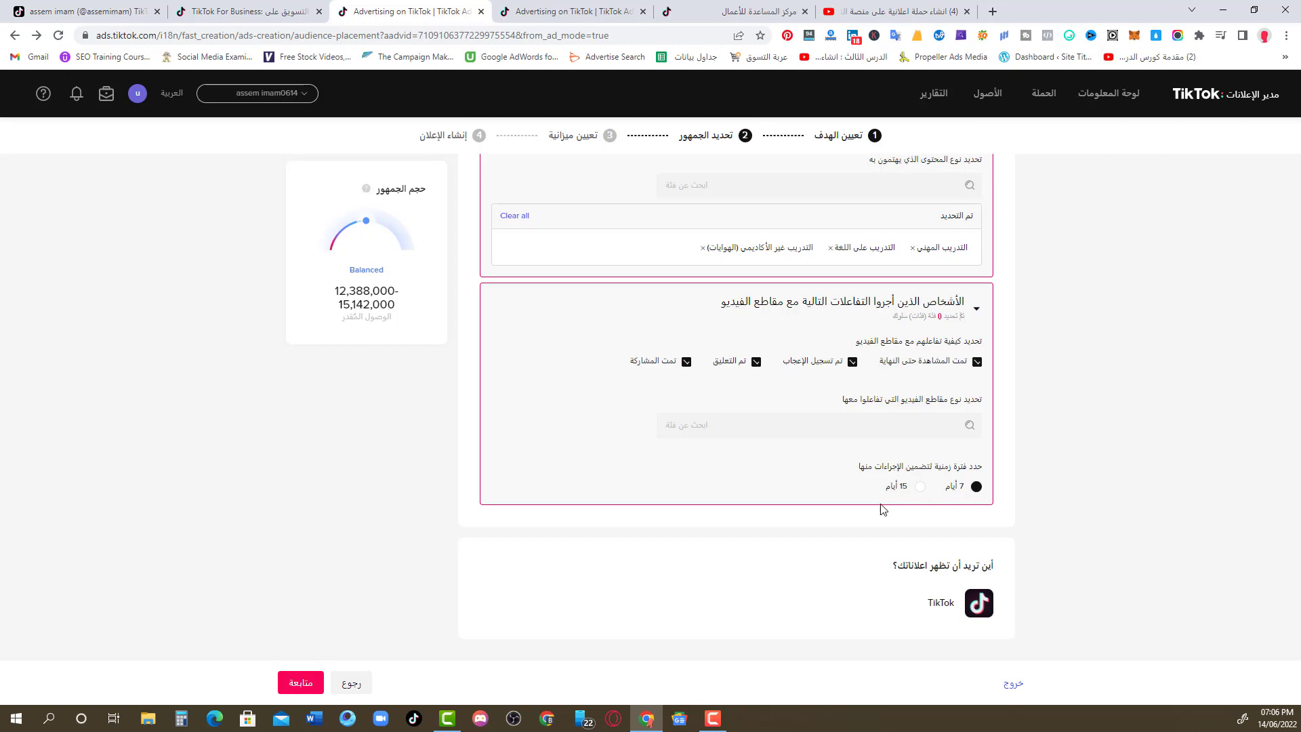
Step: Choose Culture & Education & Technology as the interacted video category and continue to the budget stage
click(301, 682)
click(880, 423)
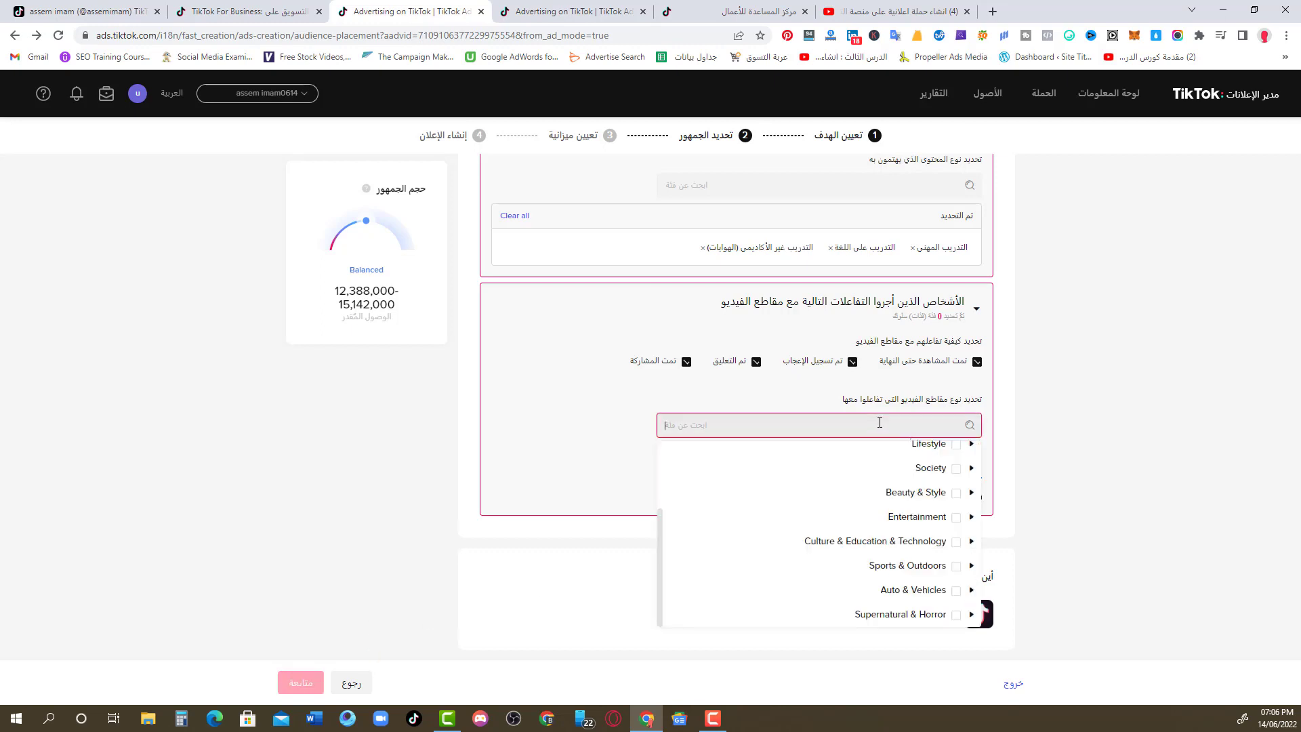
click(955, 542)
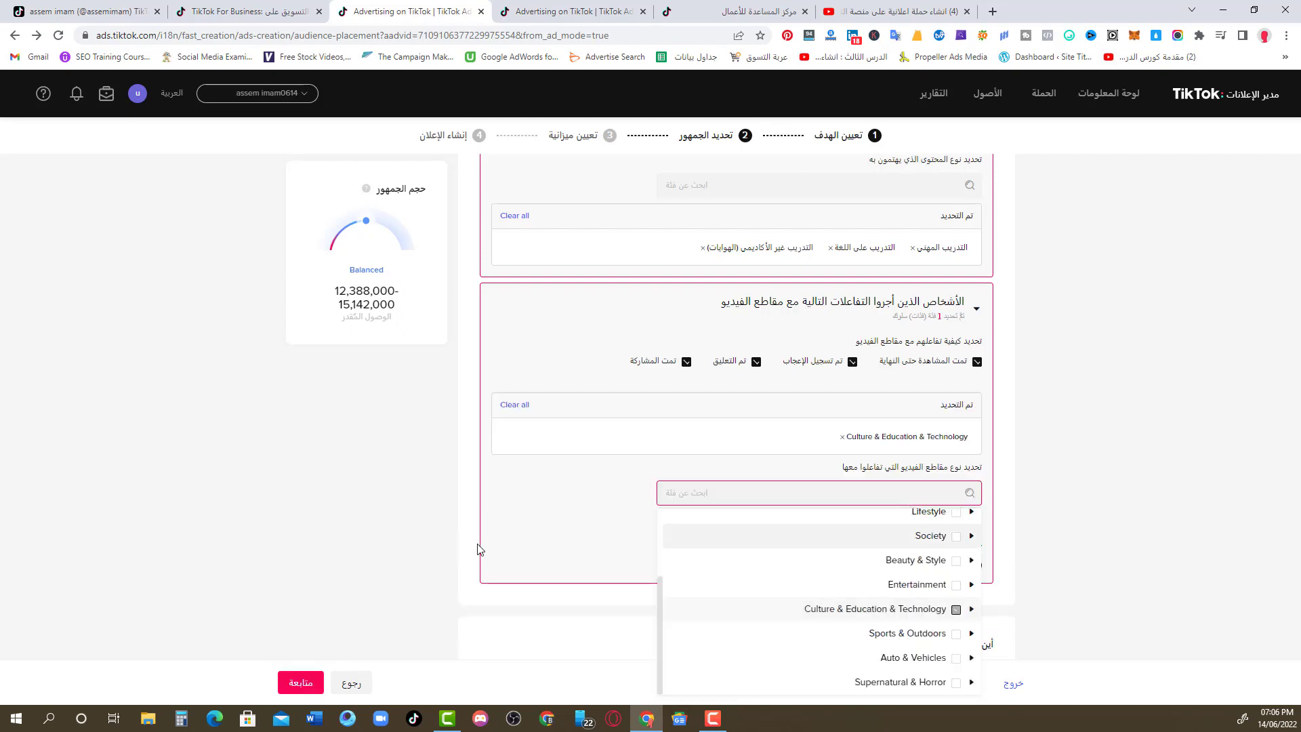
click(410, 569)
click(293, 688)
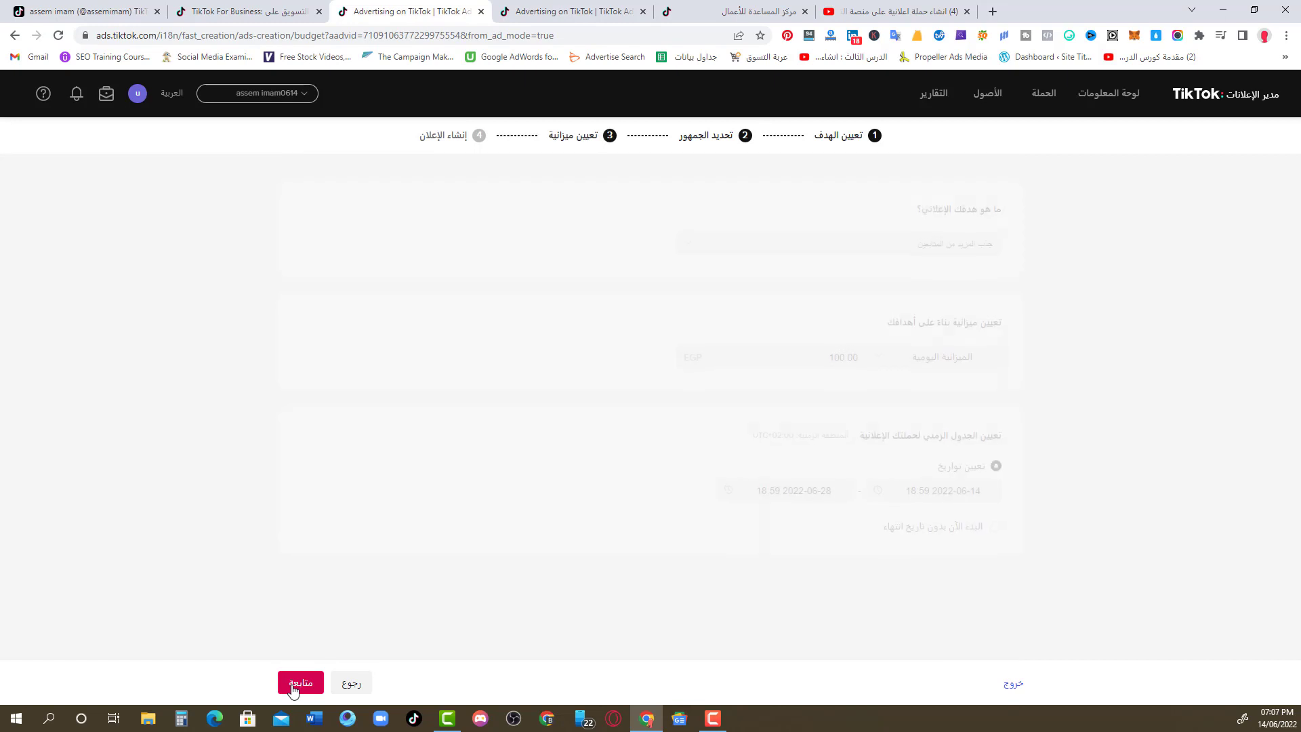